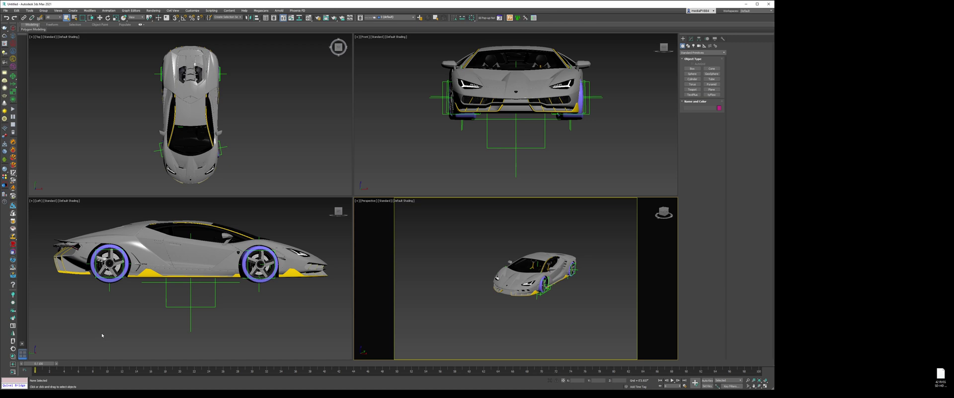
# - Examine the Revlon lip product photo in the browser as the lighting reference, and return to 3ds Max
pyautogui.click(123, 331)
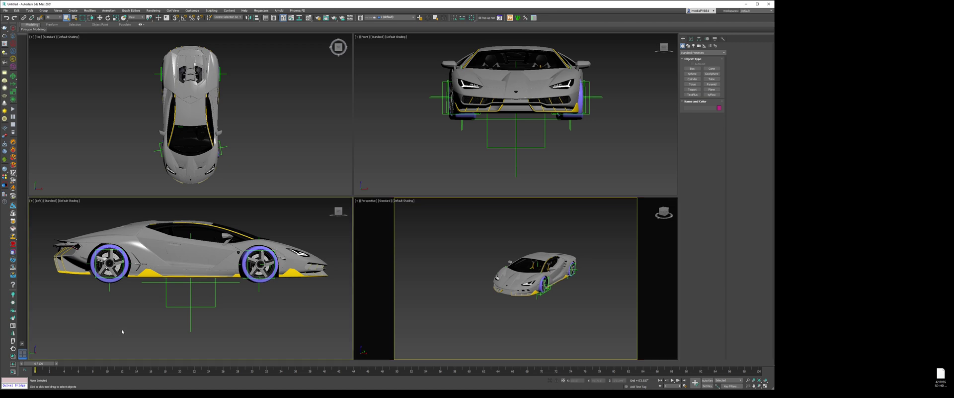
pyautogui.moveTo(92, 338); pyautogui.dragTo(131, 342)
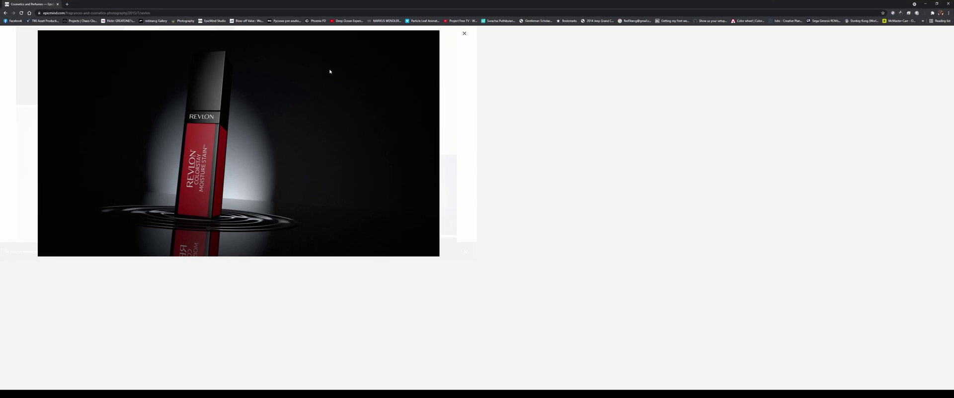
pyautogui.click(330, 70)
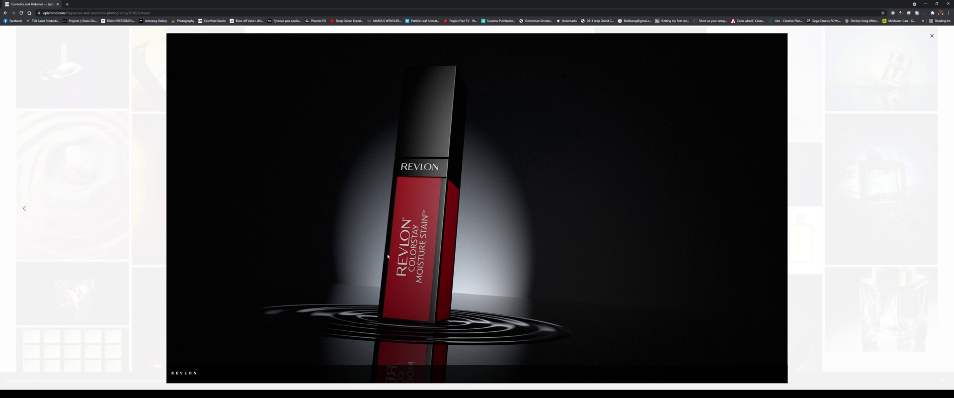
pyautogui.hotkey('alt', 'Tab')
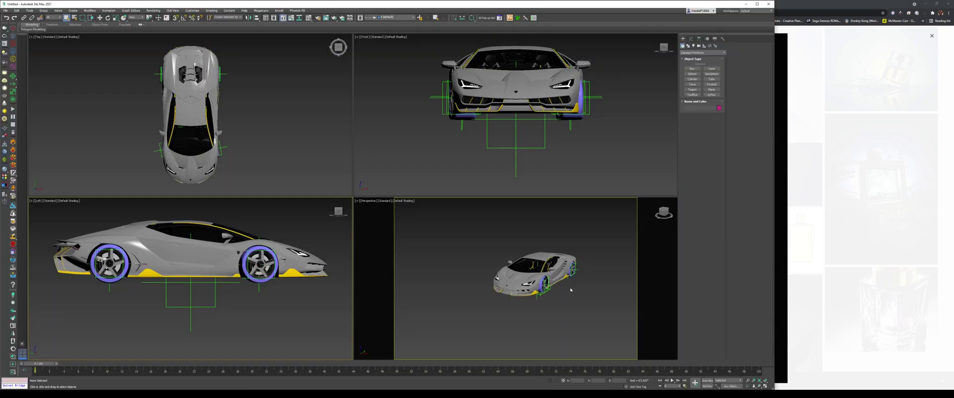
# - Create a targeted Physical camera in the top view, placed diagonally ahead of the car and aimed at its nose
pyautogui.click(544, 254)
pyautogui.moveTo(543, 254)
pyautogui.keyDown('alt'); pyautogui.mouseDown(button='middle')
pyautogui.moveTo(519, 259)
pyautogui.moveTo(548, 255)
pyautogui.mouseUp(button='middle'); pyautogui.keyUp('alt')
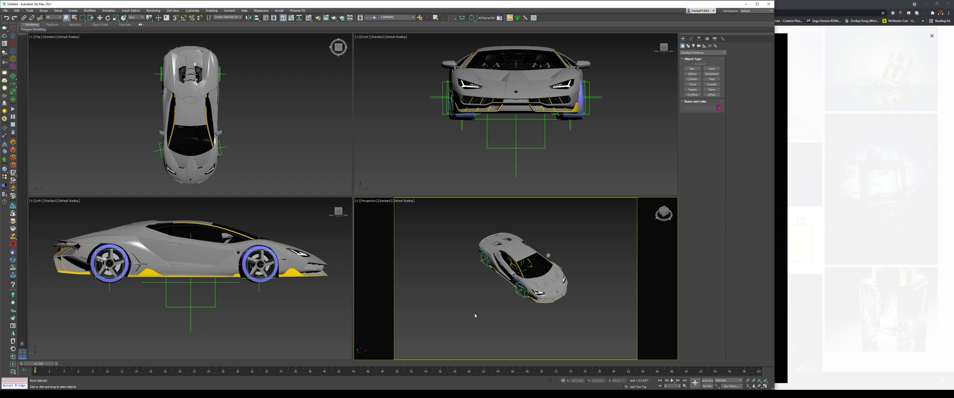
pyautogui.click(712, 89)
pyautogui.click(699, 46)
pyautogui.click(693, 69)
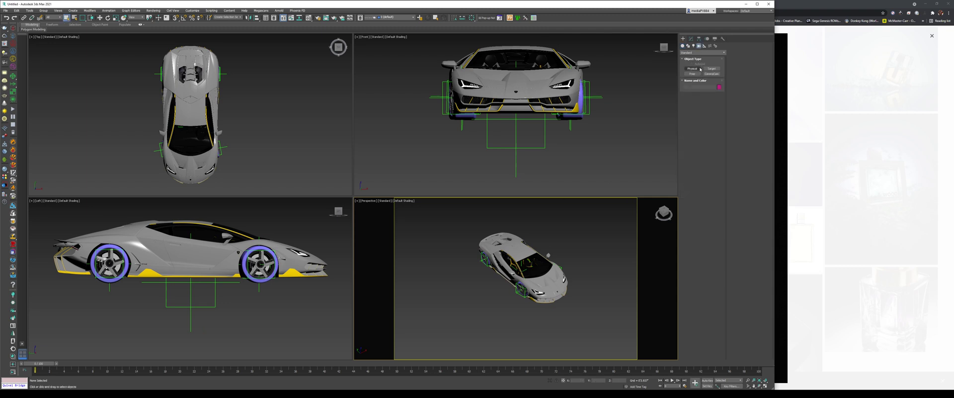
pyautogui.scroll(-3, 144, 149)
pyautogui.moveTo(143, 170); pyautogui.dragTo(194, 84, button='middle')
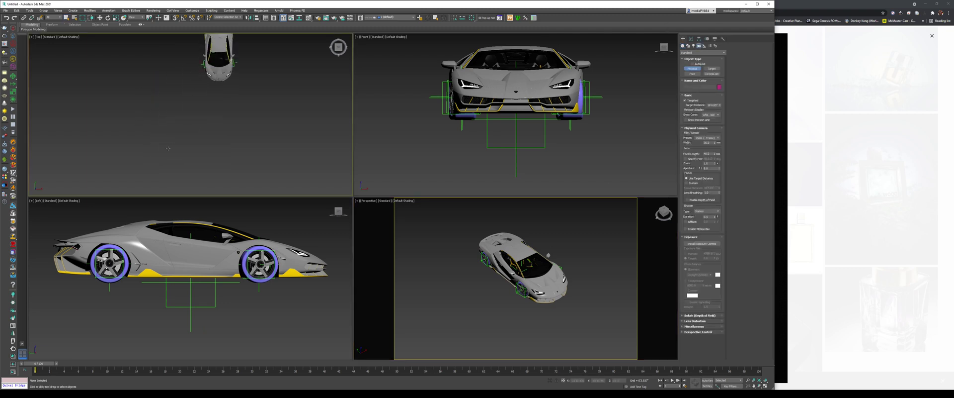
pyautogui.moveTo(167, 149); pyautogui.dragTo(209, 76)
# - Show the new camera's view in the perspective viewport and orbit it to a low front three-quarter shot of the car
pyautogui.rightClick(380, 204)
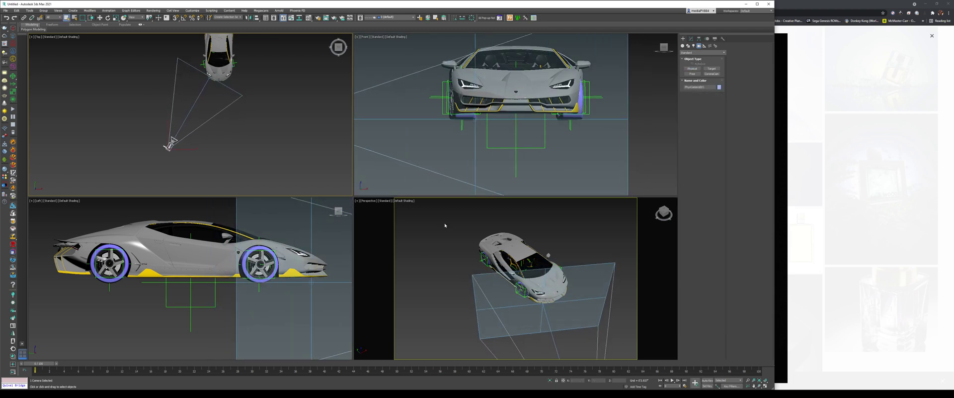
pyautogui.click(372, 201)
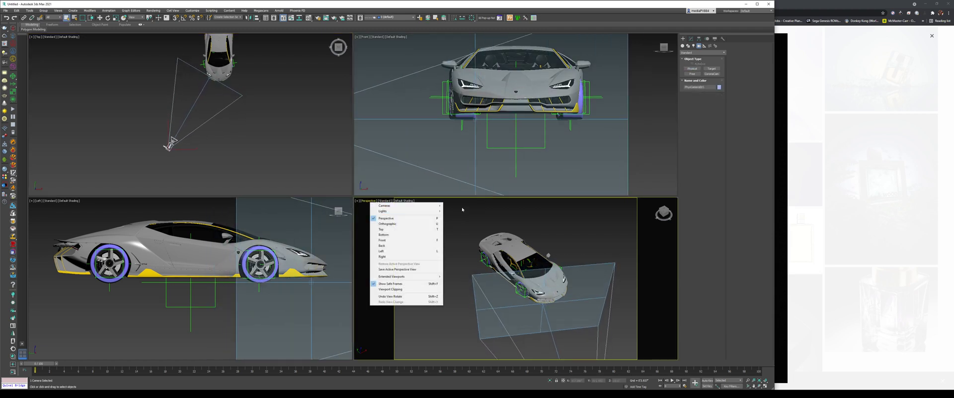
pyautogui.click(462, 205)
pyautogui.keyDown('alt'); pyautogui.moveTo(547, 290); pyautogui.dragTo(566, 320, button='middle'); pyautogui.keyUp('alt')
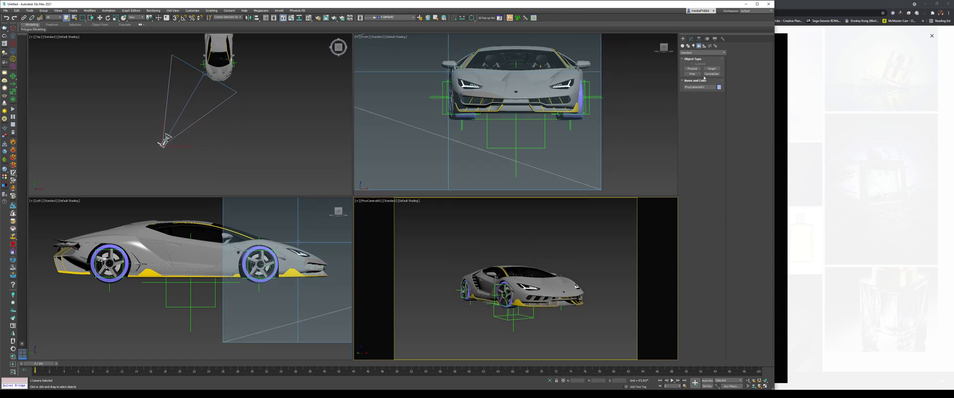
# - Draw a rectangle spline in the top view, several times larger than the car, using the Revlon photo as reference
pyautogui.click(688, 45)
pyautogui.click(711, 72)
pyautogui.scroll(-8, 221, 151)
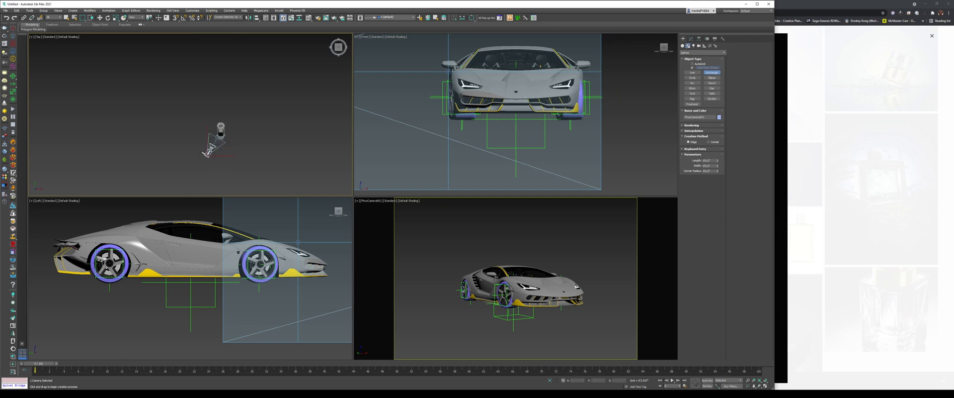
pyautogui.hotkey('alt', 'Tab')
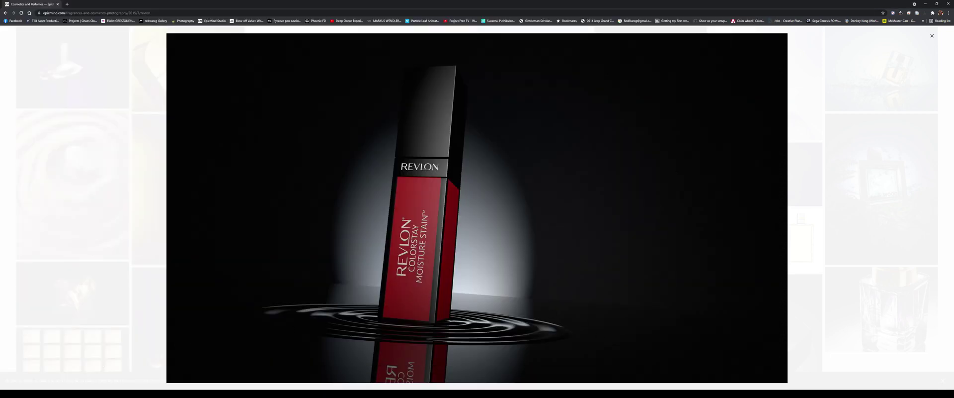
pyautogui.moveTo(78, 393)
pyautogui.click(119, 379)
pyautogui.moveTo(209, 101); pyautogui.dragTo(261, 184)
# - Centre the rectangle under the car by resetting its X and Y position to 0
pyautogui.press('w')
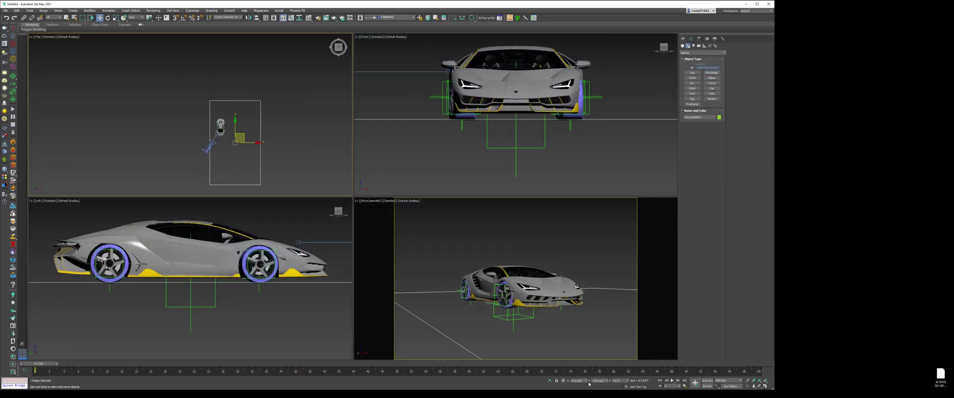
pyautogui.rightClick(587, 381)
pyautogui.rightClick(603, 381)
pyautogui.click(606, 388)
pyautogui.rightClick(607, 381)
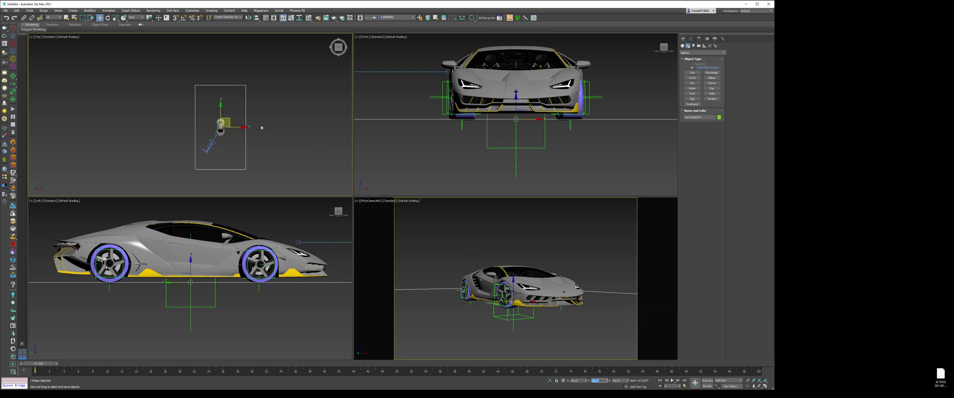
# - Enlarge the rectangle's length and width so it leaves wide margins around the car and camera
pyautogui.scroll(2, 229, 114)
pyautogui.moveTo(229, 114); pyautogui.dragTo(227, 87, button='middle')
pyautogui.click(691, 39)
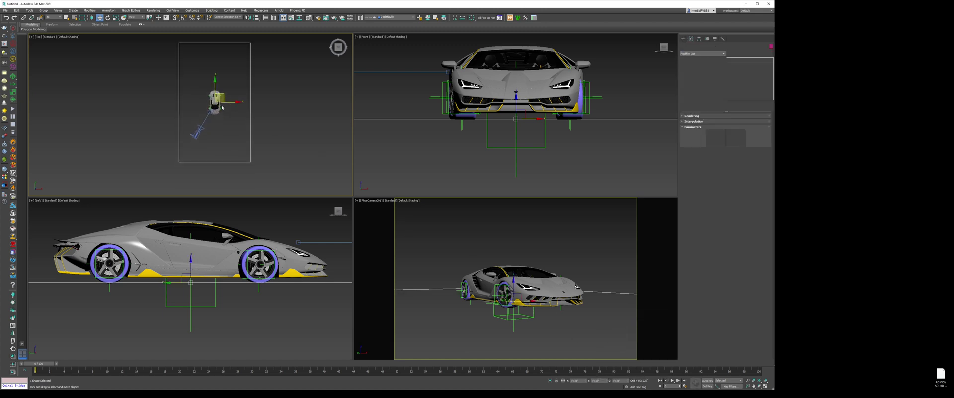
pyautogui.moveTo(717, 139); pyautogui.dragTo(718, 131)
pyautogui.moveTo(259, 81); pyautogui.dragTo(255, 82, button='middle')
pyautogui.moveTo(718, 141); pyautogui.dragTo(716, 133)
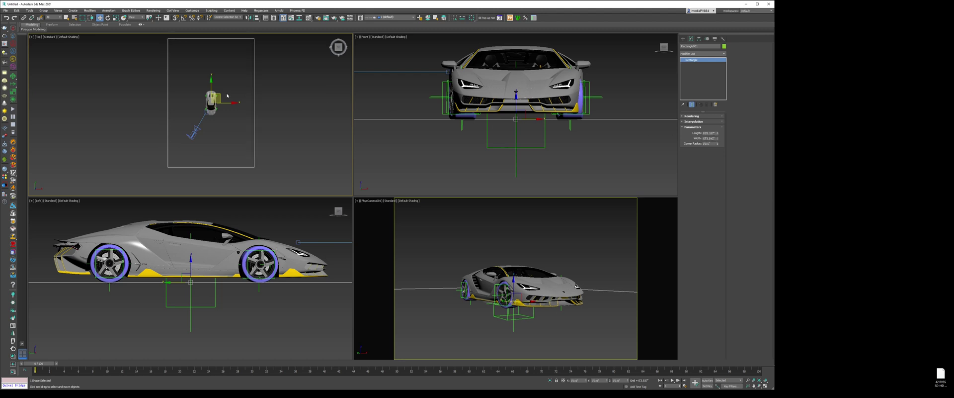
pyautogui.moveTo(227, 96); pyautogui.dragTo(227, 98, button='middle')
pyautogui.middleClick(521, 127)
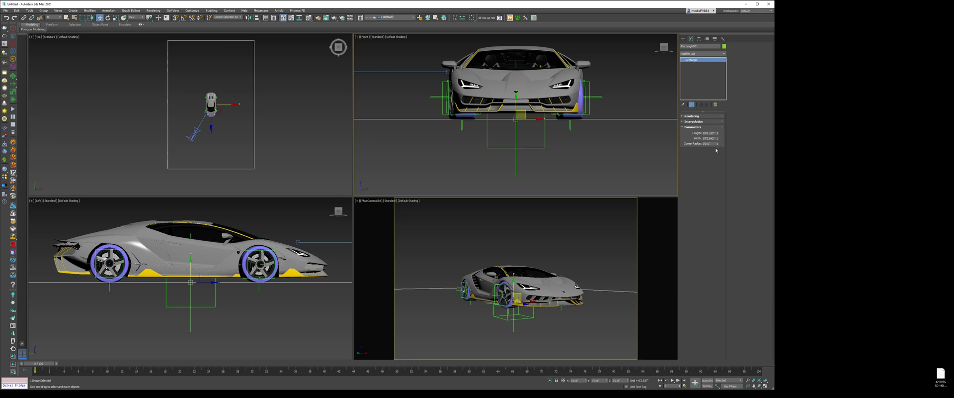
# - Round the rectangle's four corners by raising its corner radius
pyautogui.moveTo(717, 143); pyautogui.dragTo(713, 145)
pyautogui.doubleClick(710, 144)
pyautogui.write('1')
pyautogui.press('Return')
pyautogui.write('5')
pyautogui.press('Return')
# - Change the front viewport to a perspective view and apply an Extrude modifier to the rounded rectangle
pyautogui.middleClick(553, 146)
pyautogui.press('p')
pyautogui.scroll(-4, 550, 134)
pyautogui.keyDown('alt'); pyautogui.moveTo(517, 113); pyautogui.dragTo(540, 126, button='middle'); pyautogui.keyUp('alt')
pyautogui.scroll(-8, 540, 126)
pyautogui.click(695, 54)
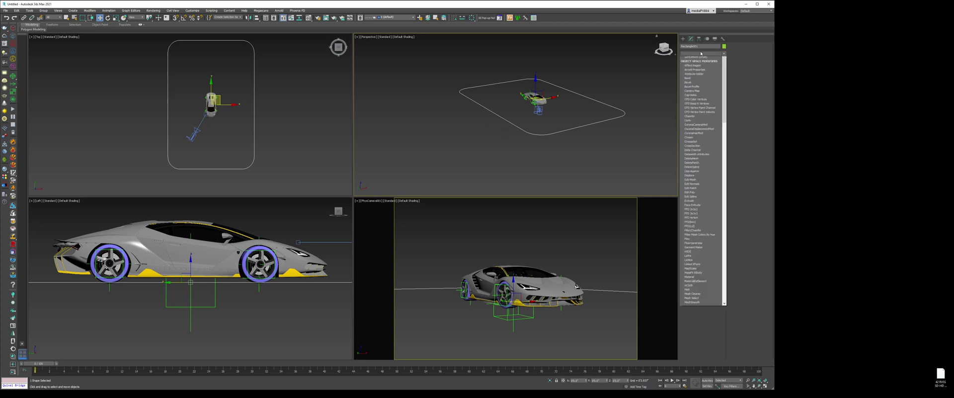
pyautogui.write('ext')
pyautogui.press('Return')
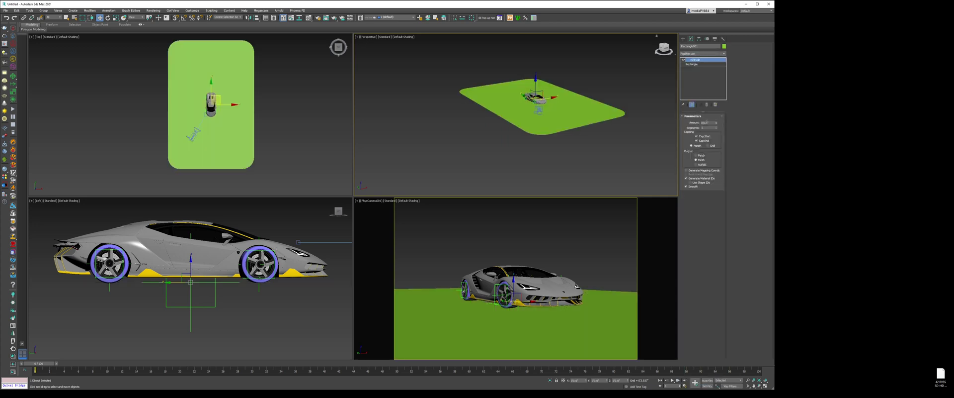
# - Set the extrusion amount to -10 so the slab extends below the car, and view it from the front
pyautogui.moveTo(716, 126); pyautogui.dragTo(718, 204)
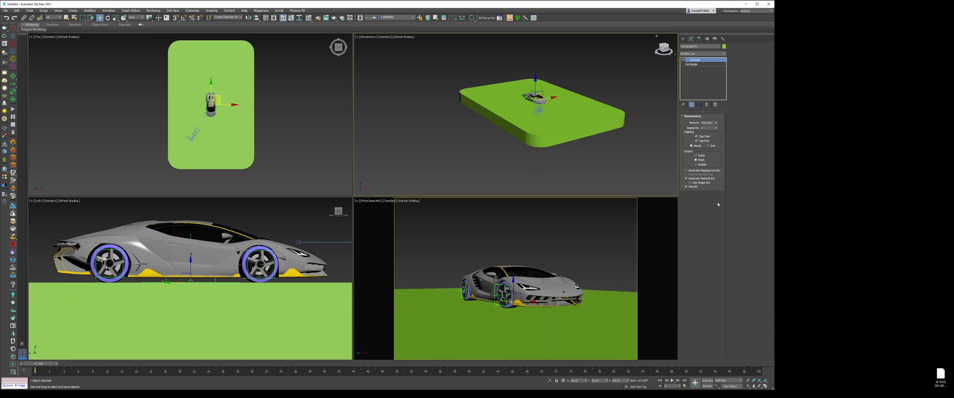
pyautogui.moveTo(716, 124); pyautogui.dragTo(718, 149)
pyautogui.doubleClick(708, 123)
pyautogui.write('-10')
pyautogui.press('Return')
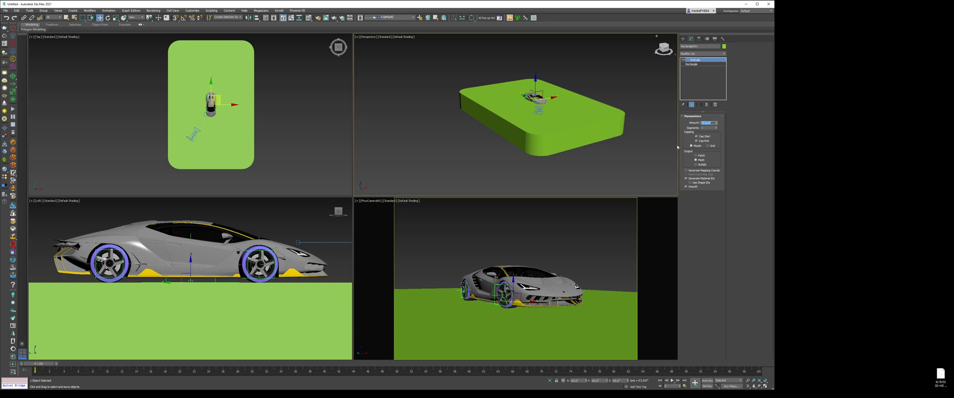
pyautogui.click(464, 148)
pyautogui.press('f')
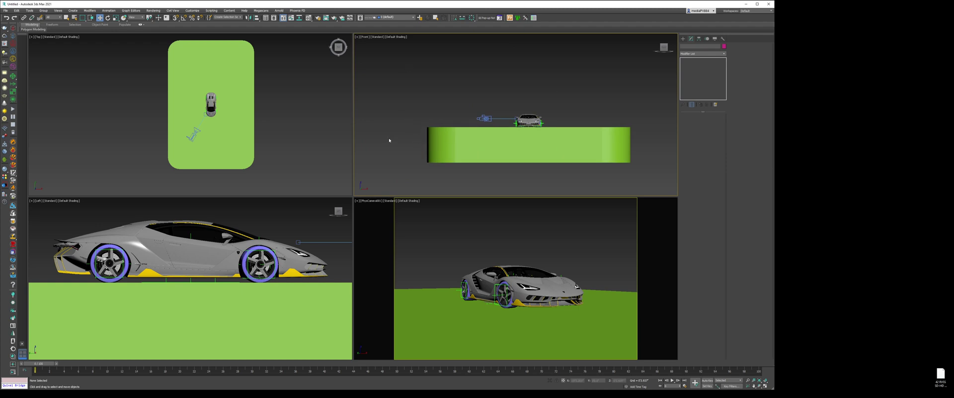
# - Review the Revlon reference photo in the browser again and return to the 3ds Max scene
pyautogui.click(125, 394)
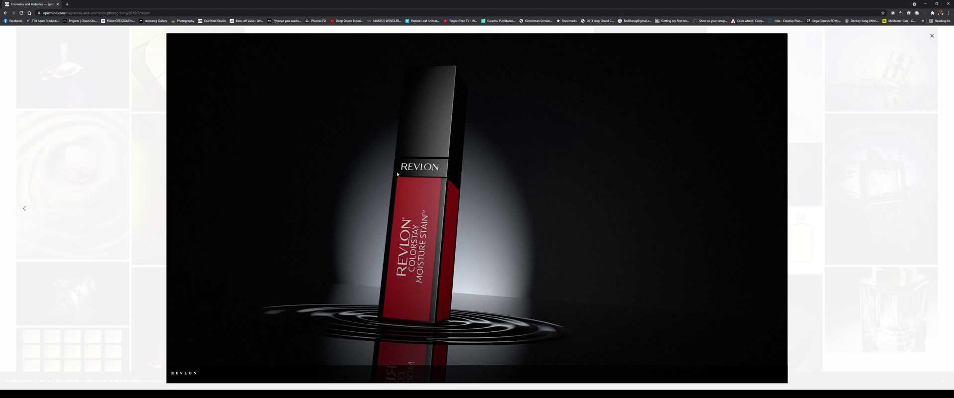
pyautogui.hotkey('alt', 'Tab')
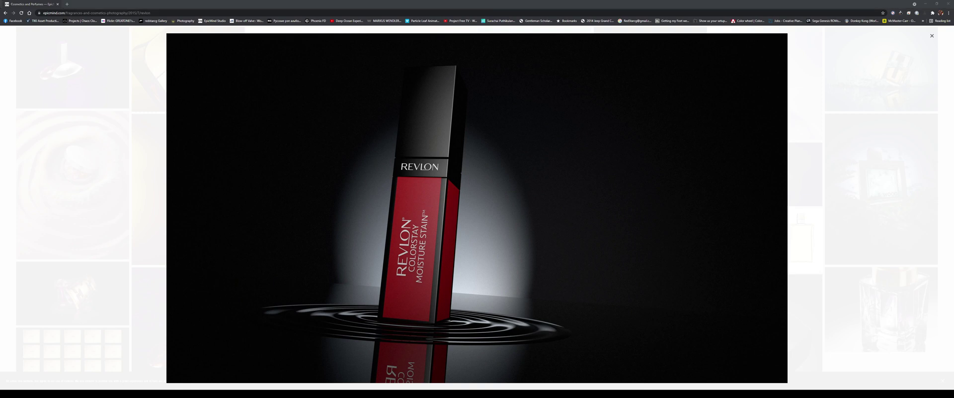
pyautogui.click(287, 114)
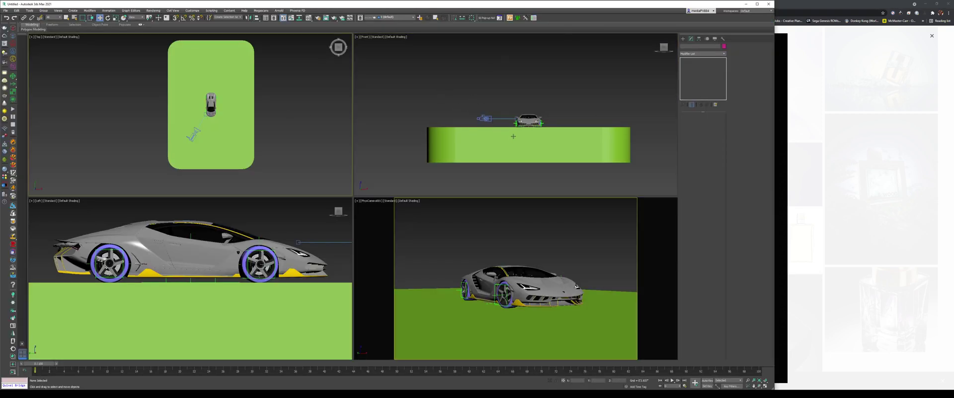
pyautogui.click(616, 100)
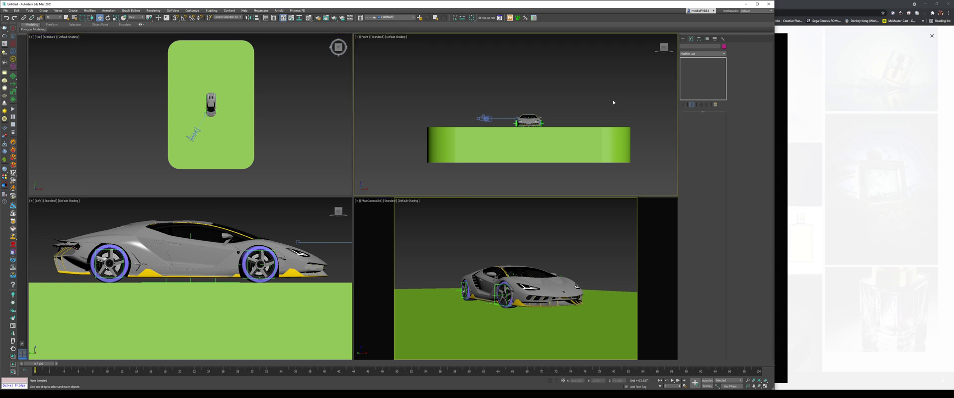
# - Clone the slab in place as a Copy and delete the Extrude modifier from the duplicate
pyautogui.click(574, 136)
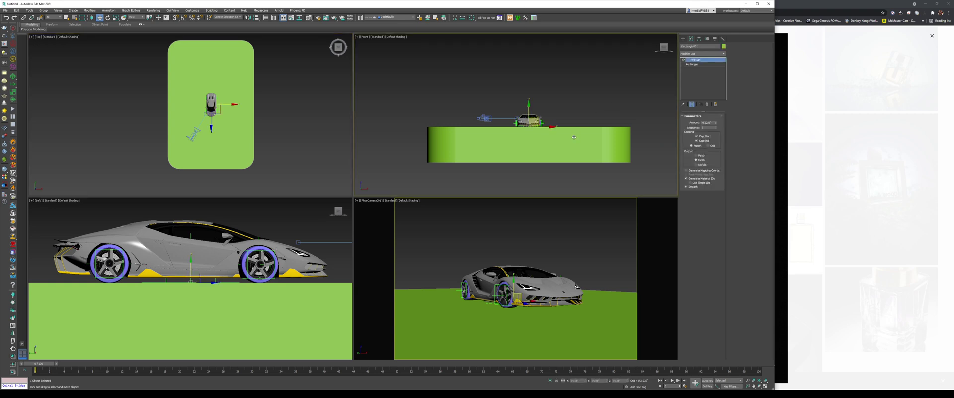
pyautogui.hotkey('ctrl', 'v')
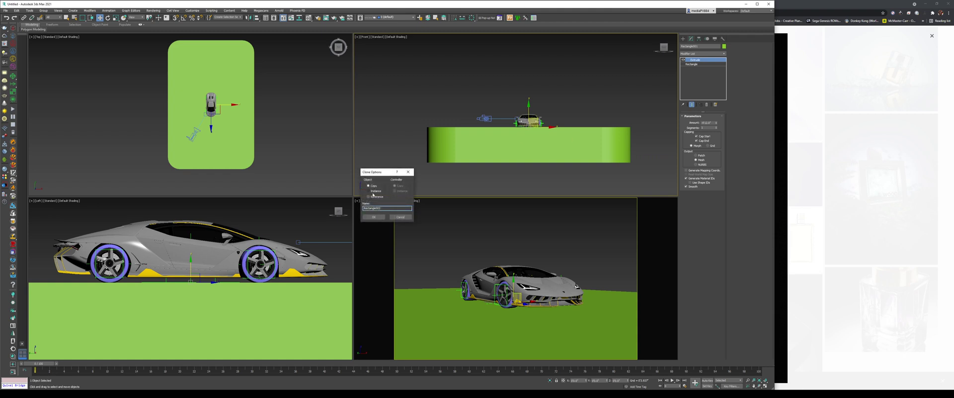
pyautogui.click(374, 218)
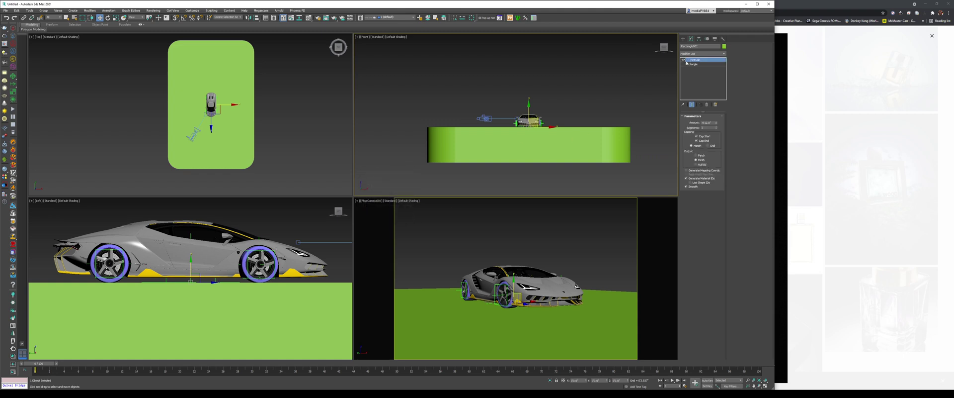
pyautogui.rightClick(690, 58)
pyautogui.click(701, 66)
# - Enlarge the copied rectangle's length and width in the maximized top view, leaving an even gap around the slab
pyautogui.click(308, 86)
pyautogui.hotkey('alt', 'w')
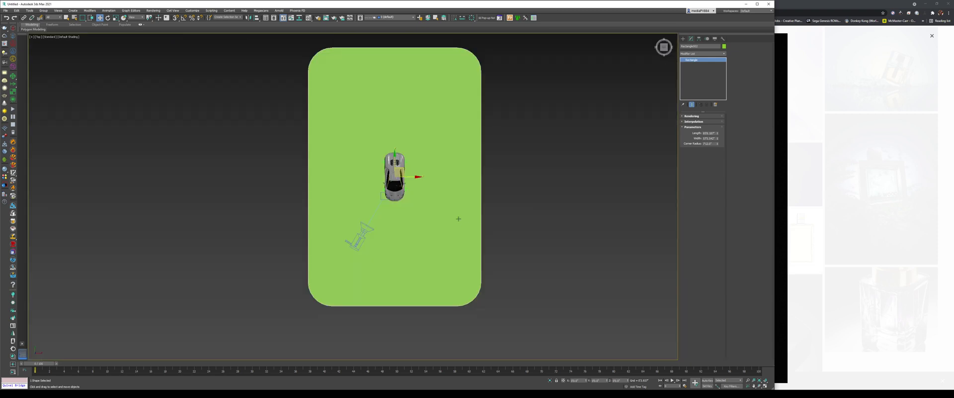
pyautogui.press('F4')
pyautogui.moveTo(480, 124); pyautogui.dragTo(480, 141, button='middle')
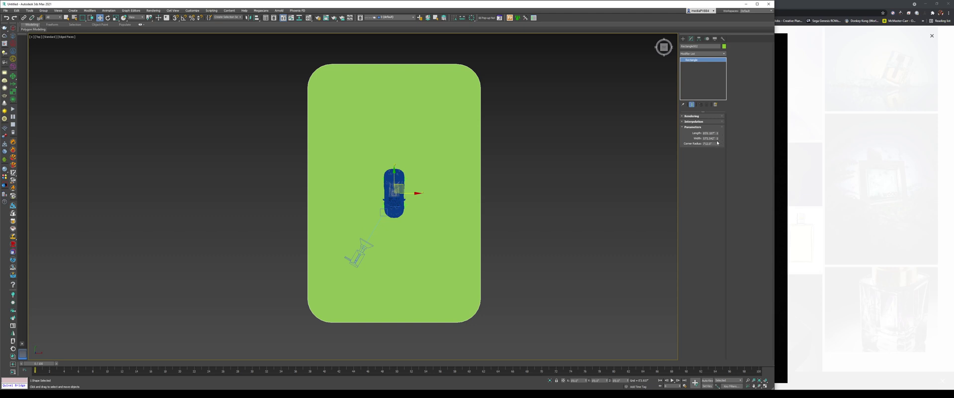
pyautogui.moveTo(718, 139); pyautogui.dragTo(716, 130)
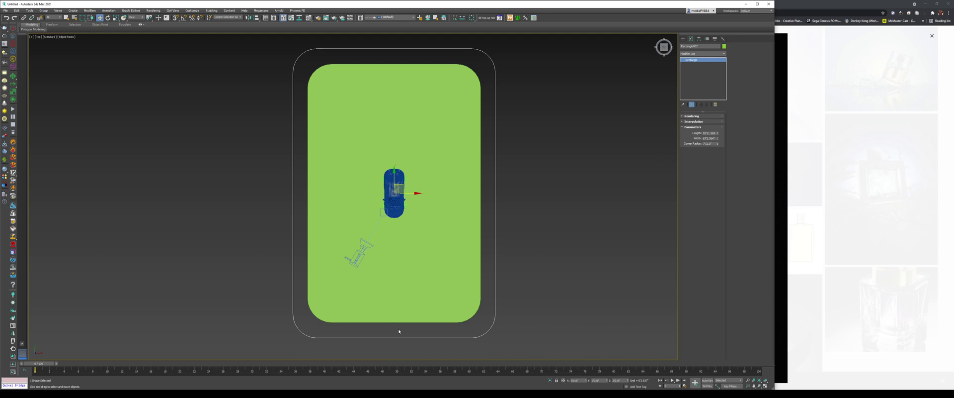
pyautogui.click(612, 153)
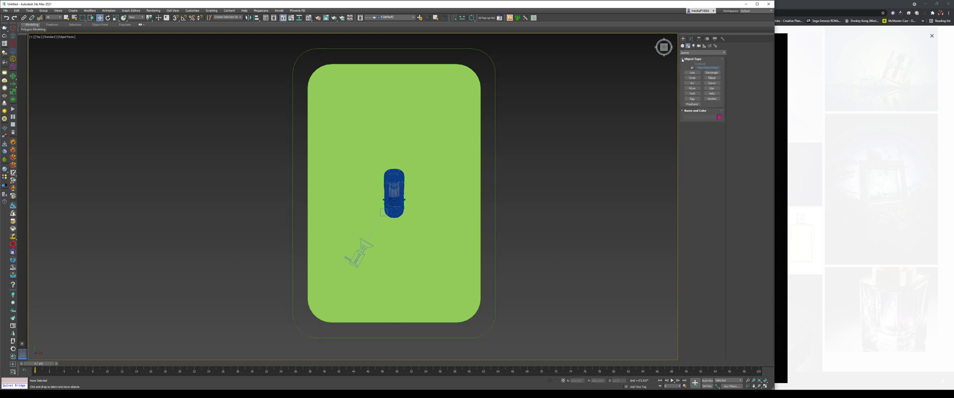
# - Create a small plane snapped between the slab's side edge and the outer rectangle as a guide for the gap
pyautogui.click(682, 45)
pyautogui.click(712, 90)
pyautogui.scroll(4, 330, 134)
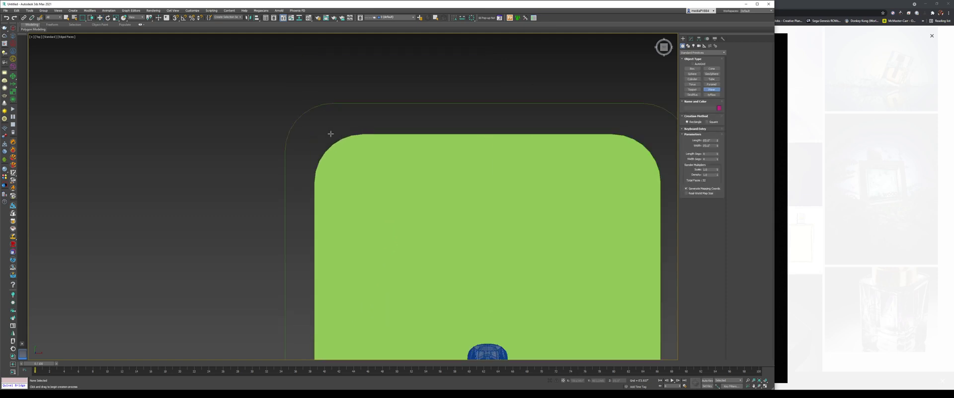
pyautogui.moveTo(286, 226); pyautogui.dragTo(292, 177, button='middle')
pyautogui.press('s')
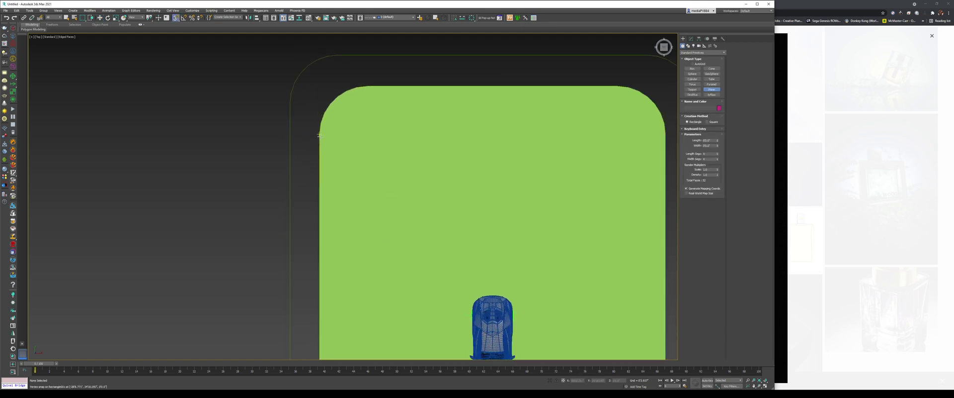
pyautogui.moveTo(320, 134)
pyautogui.mouseDown()
pyautogui.moveTo(288, 213)
pyautogui.moveTo(290, 103)
pyautogui.mouseUp()
pyautogui.press('w')
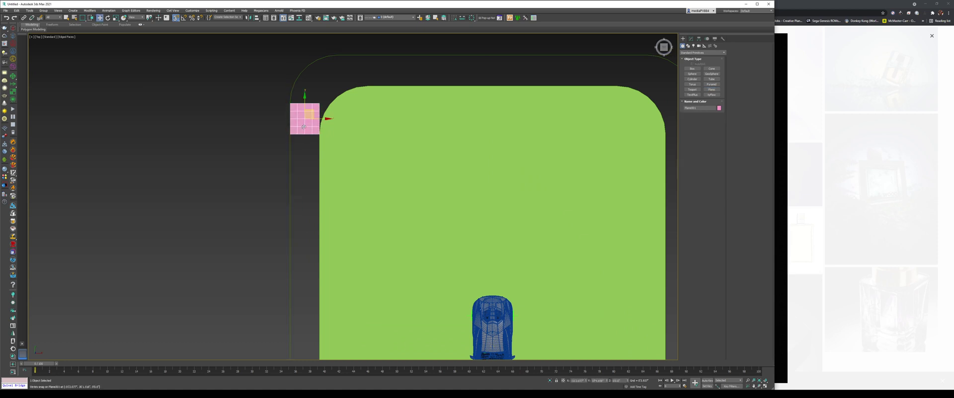
# - Set the guide plane's width and length to 5'
pyautogui.press('s')
pyautogui.press('1')
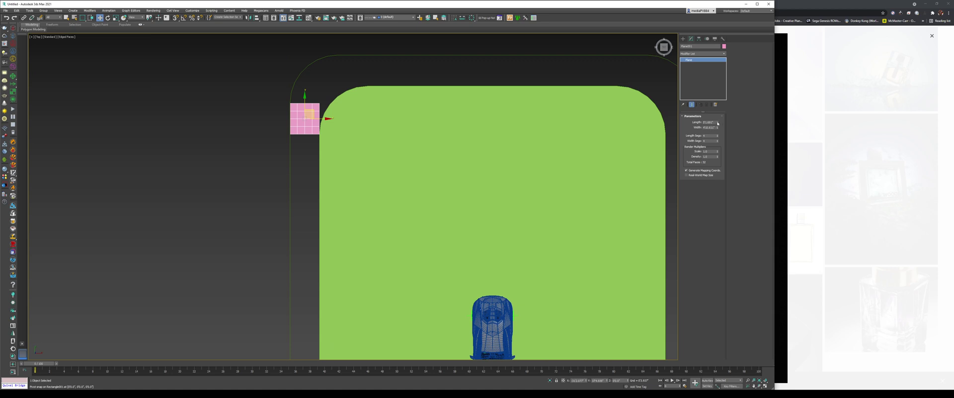
pyautogui.doubleClick(714, 128)
pyautogui.write("4'")
pyautogui.press('Return')
pyautogui.write("5'0.0")
pyautogui.press('Return')
pyautogui.doubleClick(711, 123)
pyautogui.write("5'")
pyautogui.press('Return')
# - Snap the guide plane down along the slab's side edge and place a copy of it on the slab's upper edge
pyautogui.scroll(2, 335, 103)
pyautogui.press('s')
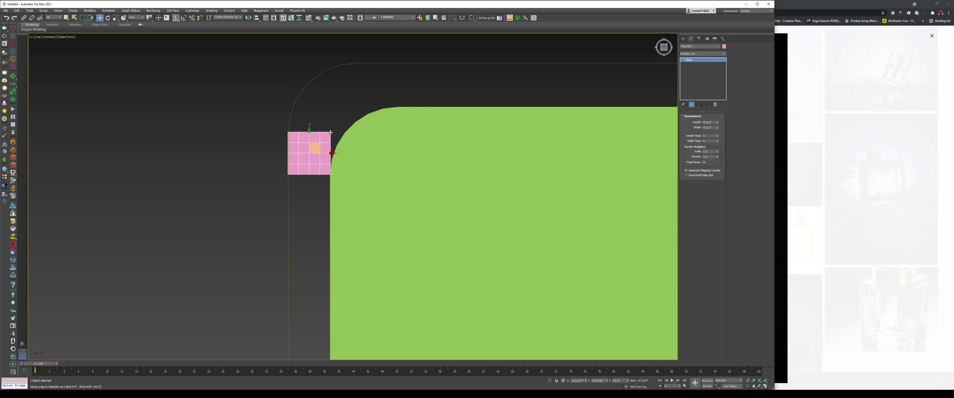
pyautogui.moveTo(331, 132); pyautogui.dragTo(330, 175)
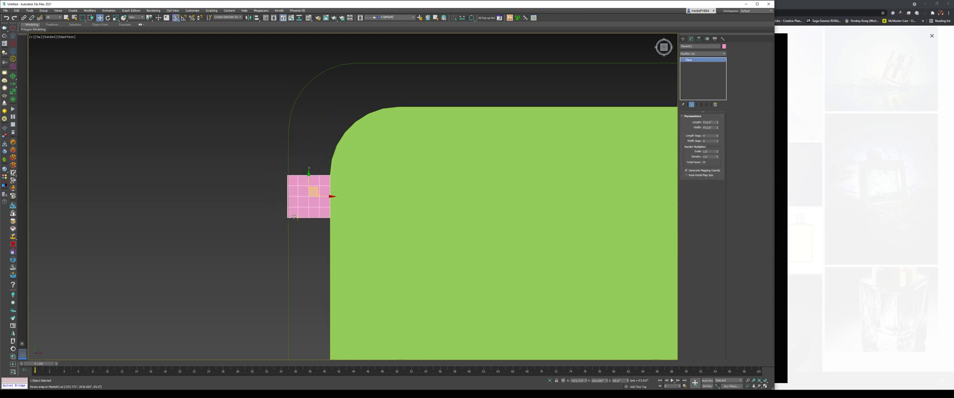
pyautogui.keyDown('shift'); pyautogui.moveTo(297, 217); pyautogui.dragTo(399, 106); pyautogui.keyUp('shift')
pyautogui.press('Return')
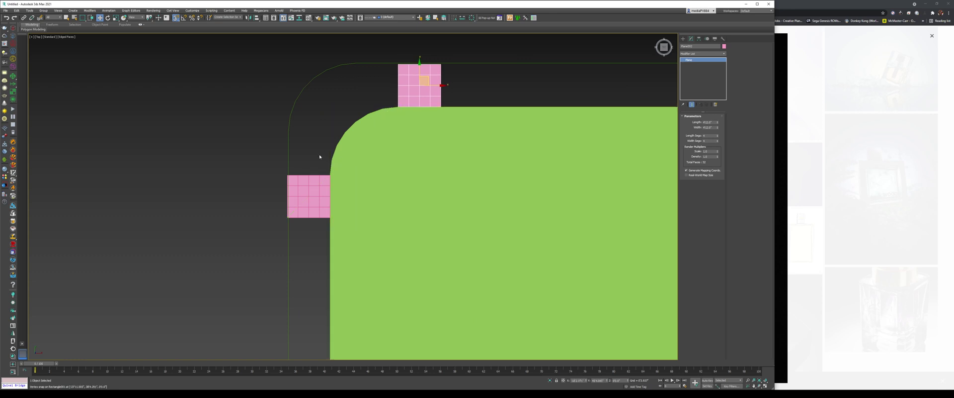
# - Adjust the outer rectangle's width to 67.5 so it lines up with the side guide plane
pyautogui.click(597, 107)
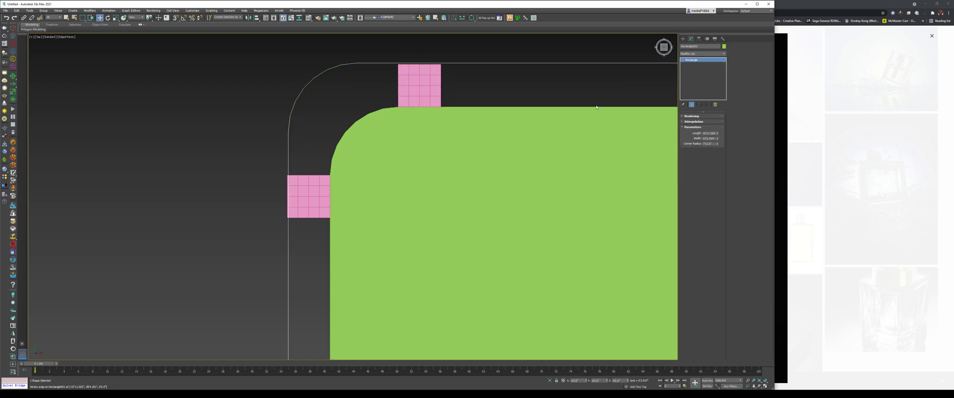
pyautogui.moveTo(719, 140); pyautogui.dragTo(723, 140)
pyautogui.doubleClick(714, 138)
pyautogui.write('6')
pyautogui.press('Return')
pyautogui.write("7'6")
pyautogui.press('Return')
pyautogui.write('60')
pyautogui.press('Return')
pyautogui.write('65')
pyautogui.press('Return')
pyautogui.write('66')
pyautogui.press('Return')
pyautogui.write('67')
pyautogui.press('Return')
pyautogui.write('68')
pyautogui.press('Return')
pyautogui.write('67.5')
pyautogui.press('Return')
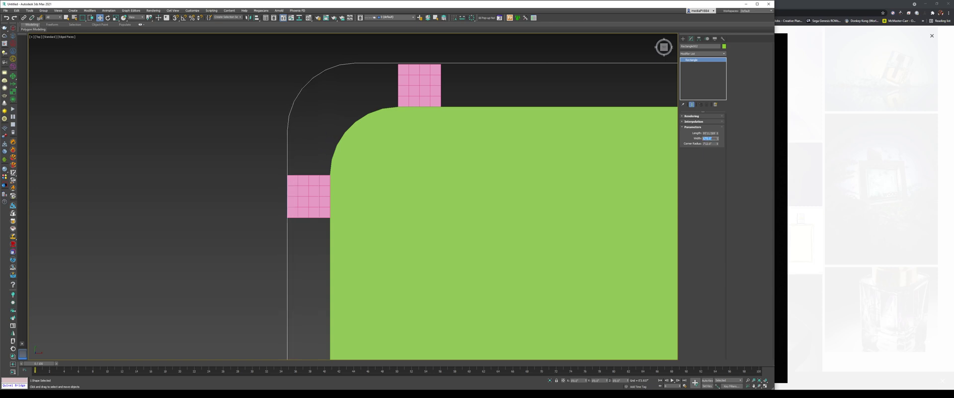
# - Adjust the outer rectangle's length to 95.7 so it lines up with the upper guide plane
pyautogui.doubleClick(714, 133)
pyautogui.write('95')
pyautogui.press('Return')
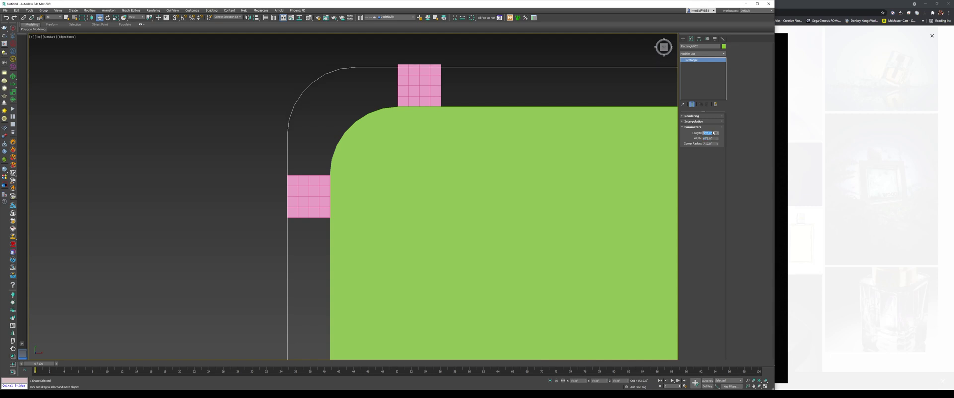
pyautogui.write('96')
pyautogui.press('Return')
pyautogui.write('979')
pyautogui.press('Return')
pyautogui.write('95.7')
pyautogui.press('Return')
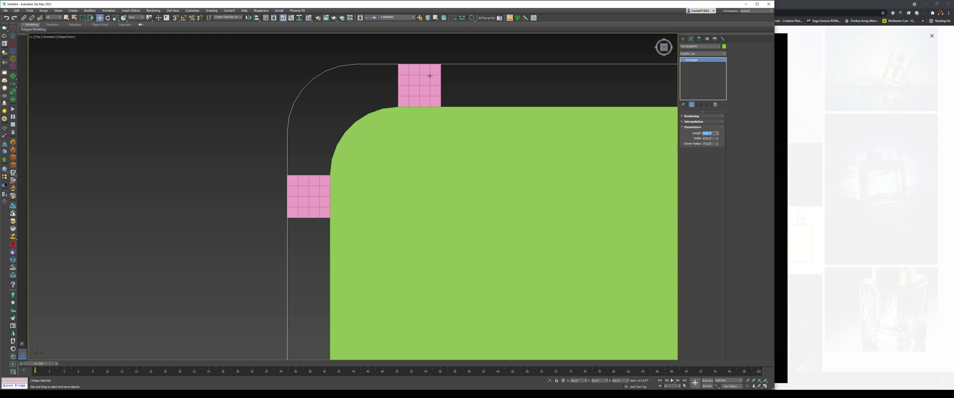
# - Snap the upper guide plane to the slab's rounded corner to compare the gap there, and delete both guide planes
pyautogui.scroll(-5, 429, 73)
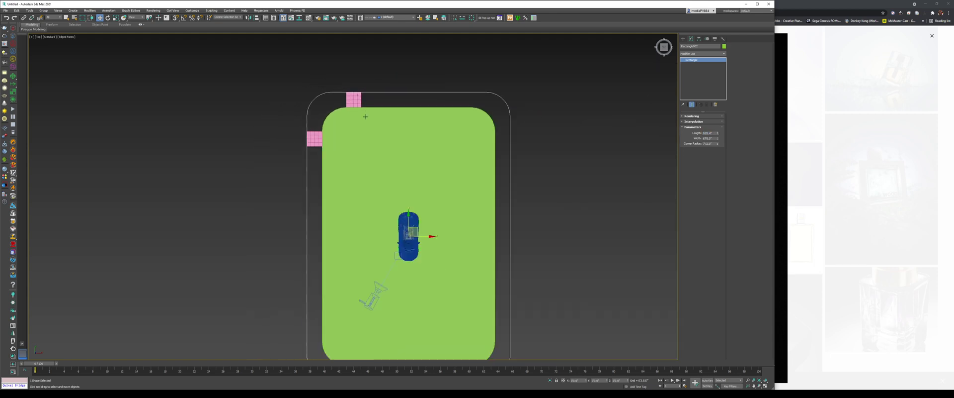
pyautogui.scroll(3, 319, 116)
pyautogui.scroll(2, 342, 99)
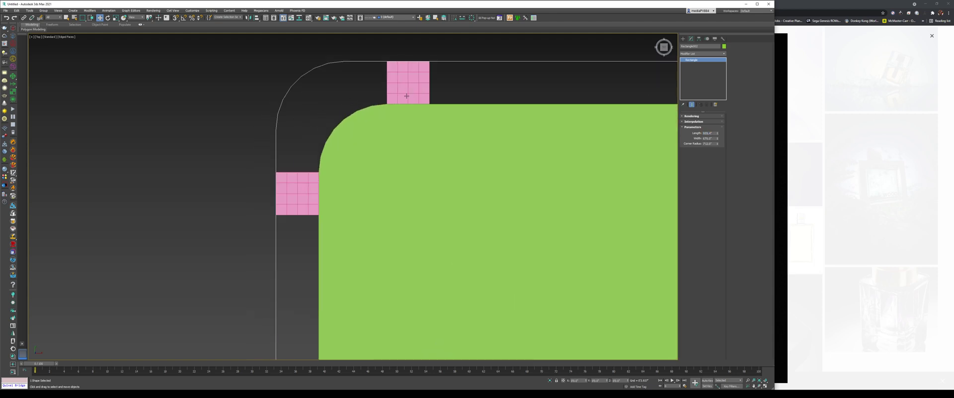
pyautogui.click(419, 87)
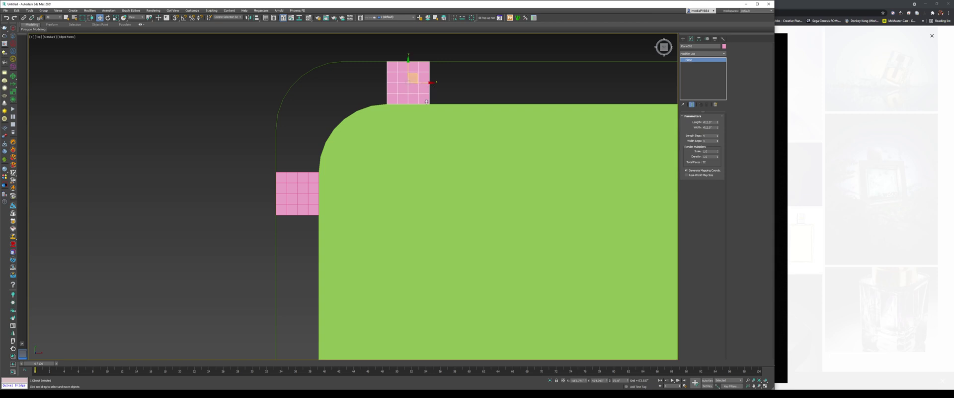
pyautogui.press('s')
pyautogui.moveTo(426, 102); pyautogui.dragTo(342, 118)
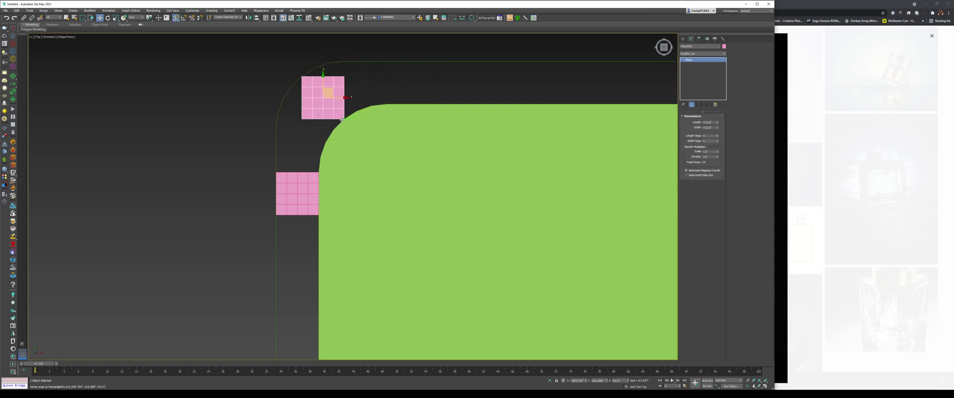
pyautogui.press('s')
pyautogui.press('Delete')
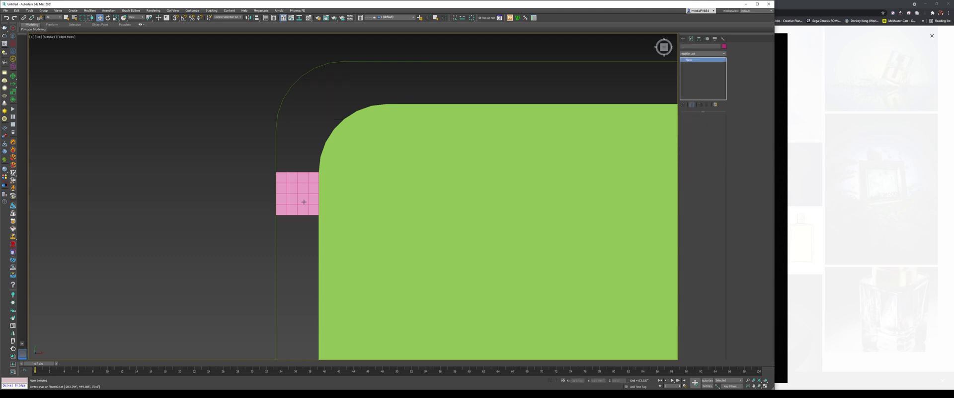
pyautogui.click(301, 194)
pyautogui.press('Delete')
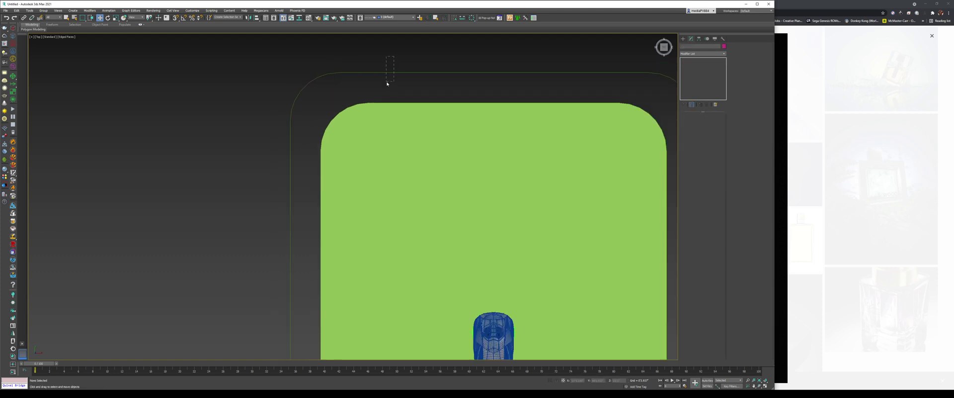
# - Increase the outer rectangle's corner radius to even out the gap around the slab's rounded corners
pyautogui.click(386, 74)
pyautogui.moveTo(717, 146); pyautogui.dragTo(715, 138)
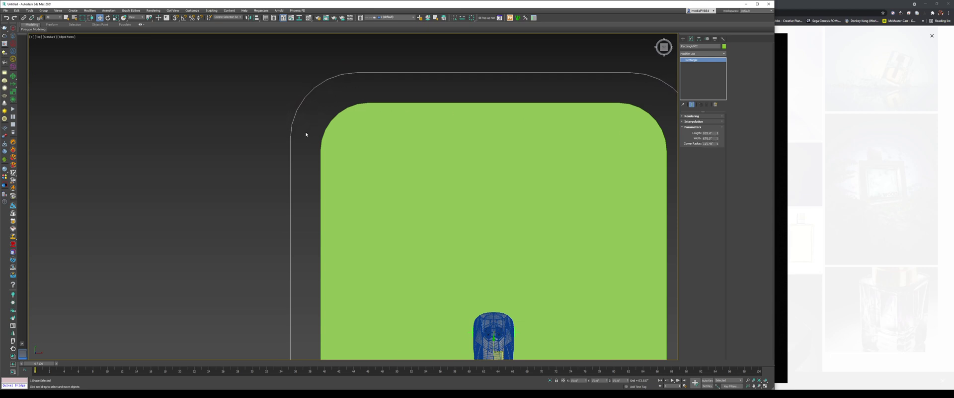
pyautogui.moveTo(719, 146); pyautogui.dragTo(708, 131)
# - Raise the interpolation steps of the outer rectangle and of the slab's base rectangle to smooth their corners
pyautogui.click(693, 121)
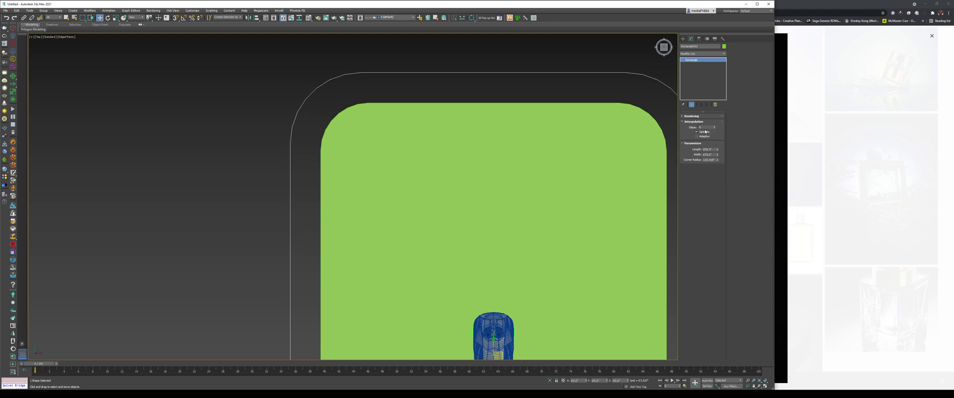
pyautogui.doubleClick(704, 128)
pyautogui.click(568, 154)
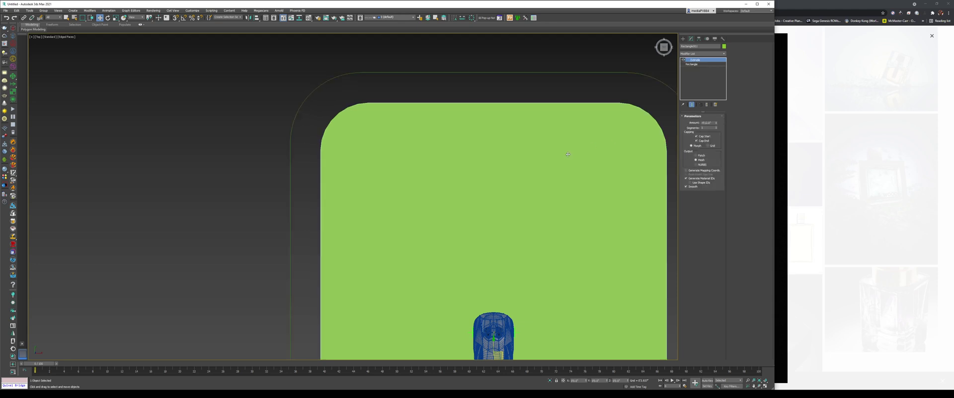
pyautogui.click(698, 64)
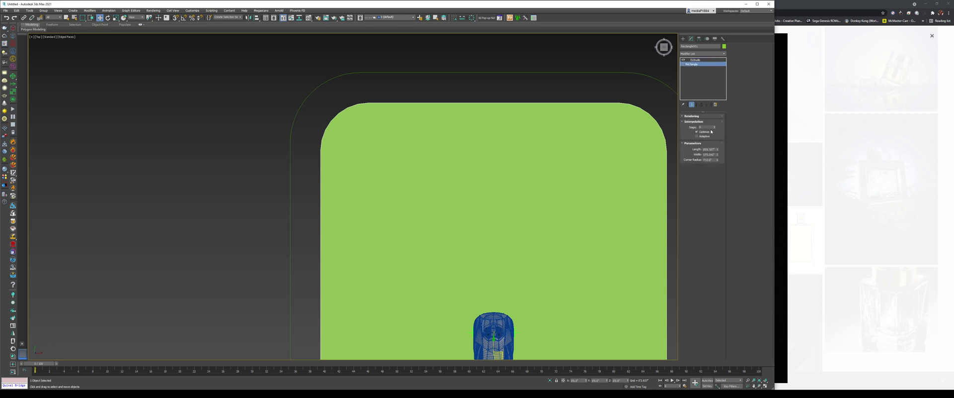
pyautogui.click(528, 91)
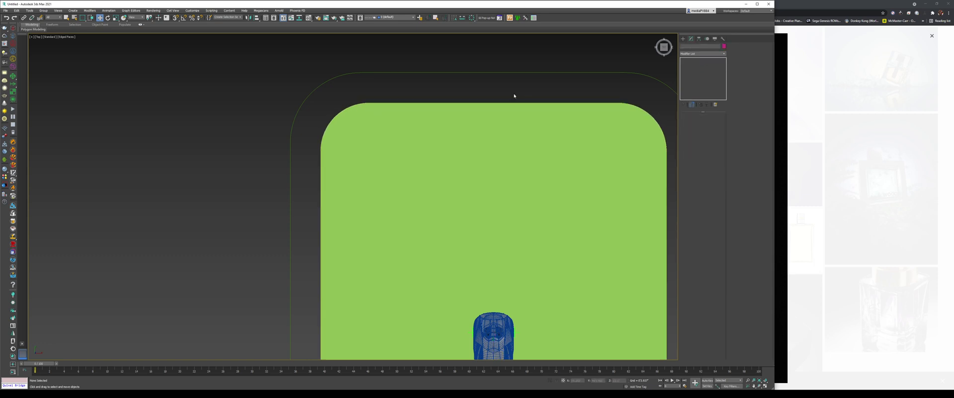
# - Draw an L-shaped line beside the slab in the front view and move it farther out in the perspective view
pyautogui.press('f')
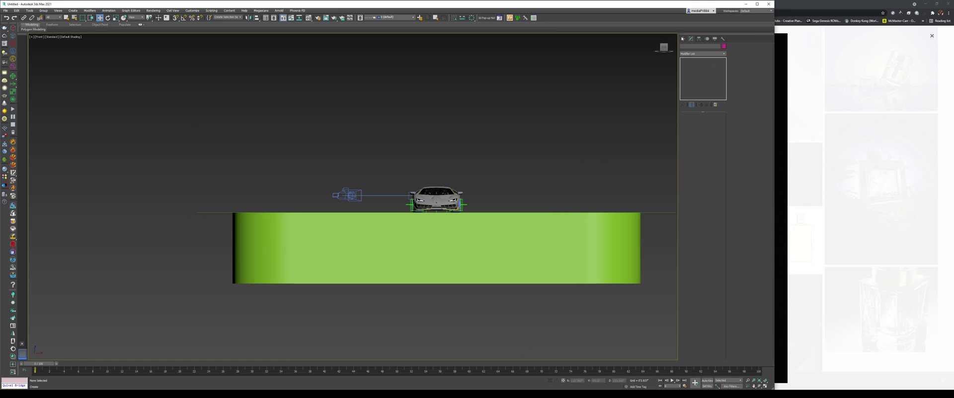
pyautogui.click(683, 38)
pyautogui.click(689, 45)
pyautogui.click(695, 72)
pyautogui.click(224, 277)
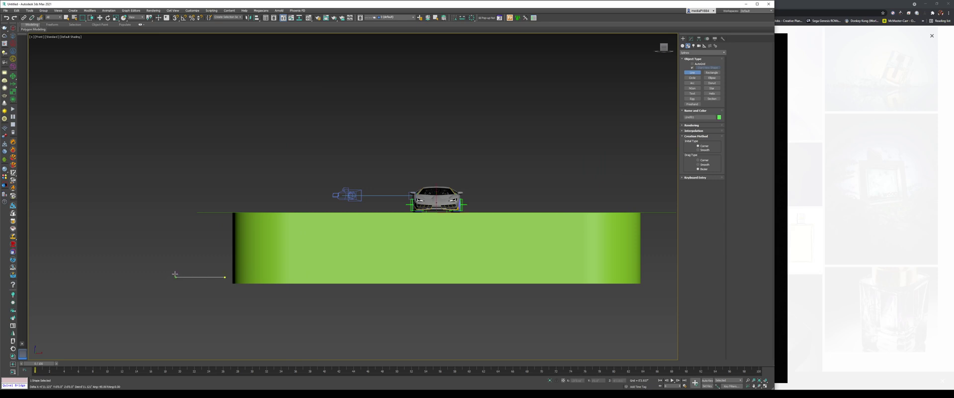
pyautogui.click(182, 277)
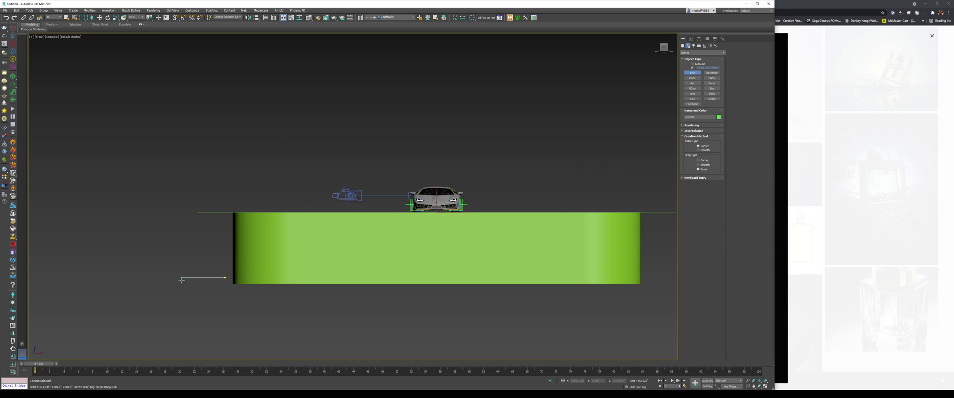
pyautogui.keyDown('shift'); pyautogui.click(174, 125); pyautogui.keyUp('shift')
pyautogui.rightClick(174, 184)
pyautogui.rightClick(183, 218)
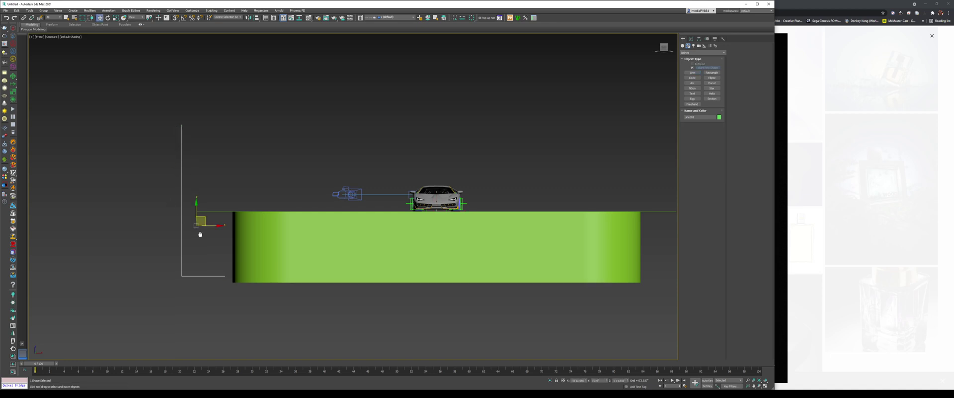
pyautogui.press('p')
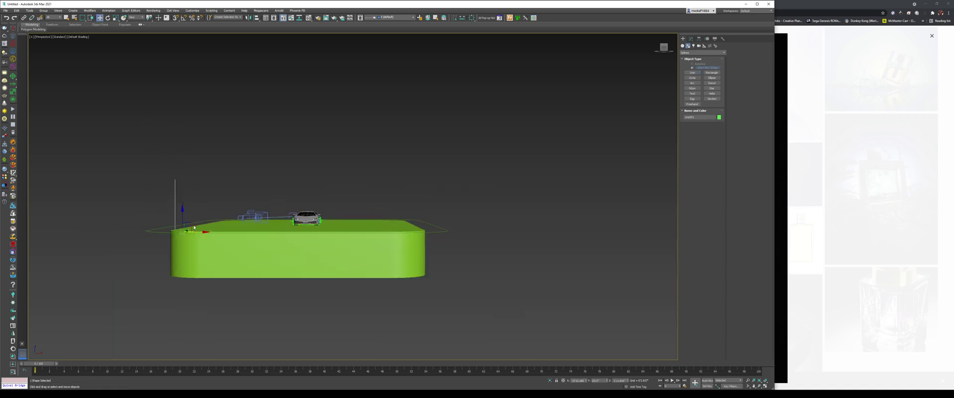
pyautogui.moveTo(121, 204); pyautogui.dragTo(72, 190)
# - Apply a Sweep modifier to the outer rectangle and pick the L-shaped line as its custom section
pyautogui.click(155, 228)
pyautogui.click(157, 229)
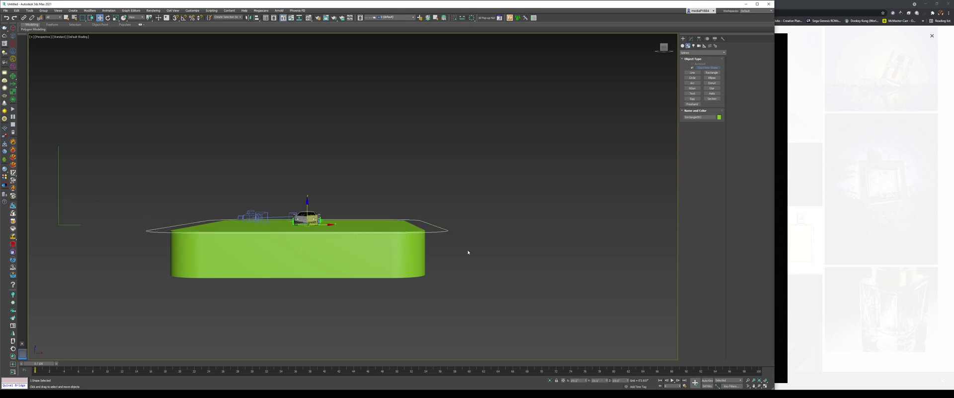
pyautogui.click(691, 39)
pyautogui.click(711, 54)
pyautogui.write('sw')
pyautogui.press('Return')
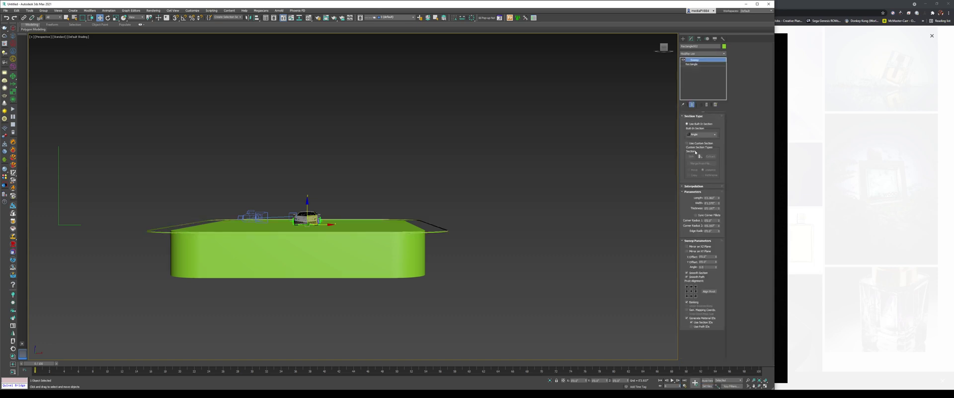
pyautogui.click(687, 144)
pyautogui.click(691, 156)
pyautogui.click(59, 167)
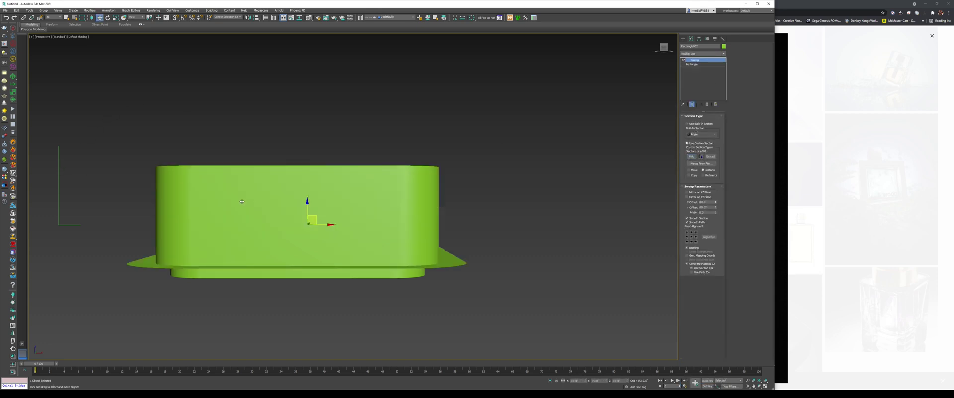
# - Inspect the swept wall from the top and front, and mirror its section on the XZ plane
pyautogui.press('f')
pyautogui.press('t')
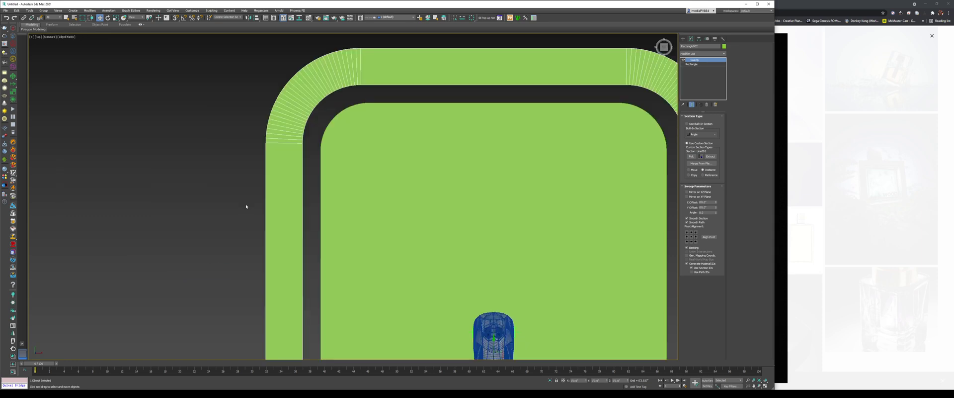
pyautogui.scroll(-4, 246, 206)
pyautogui.press('f')
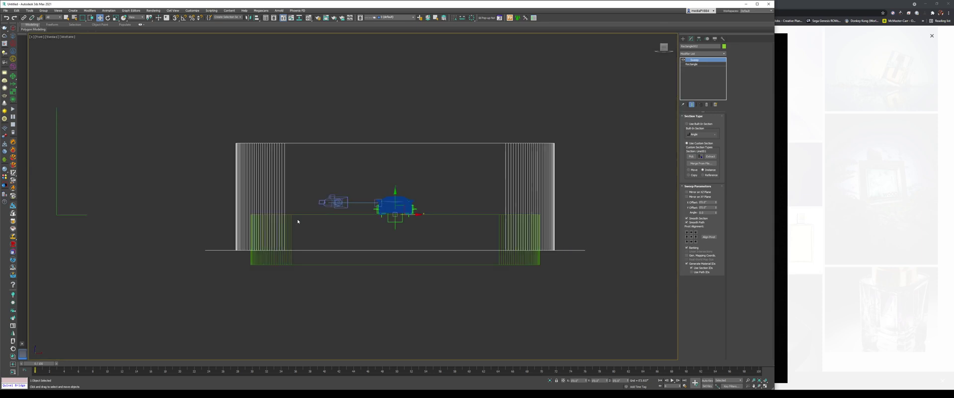
pyautogui.click(700, 192)
# - Set the sweep's pivot alignment to the upper-right point and check the corner in wireframe from the top
pyautogui.press('t')
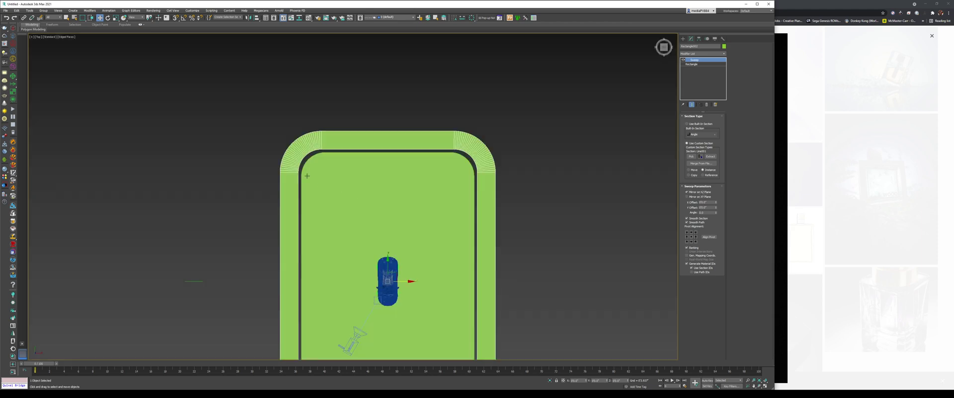
pyautogui.click(692, 231)
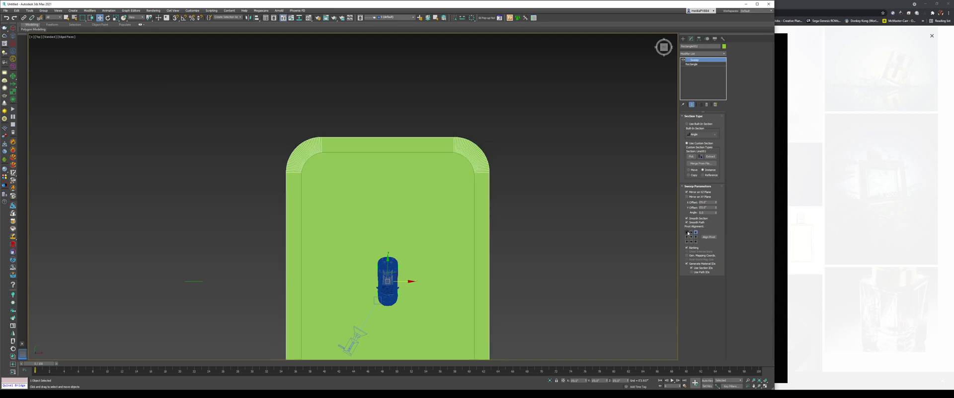
pyautogui.click(688, 232)
pyautogui.click(696, 232)
pyautogui.press('F3')
pyautogui.scroll(5, 319, 146)
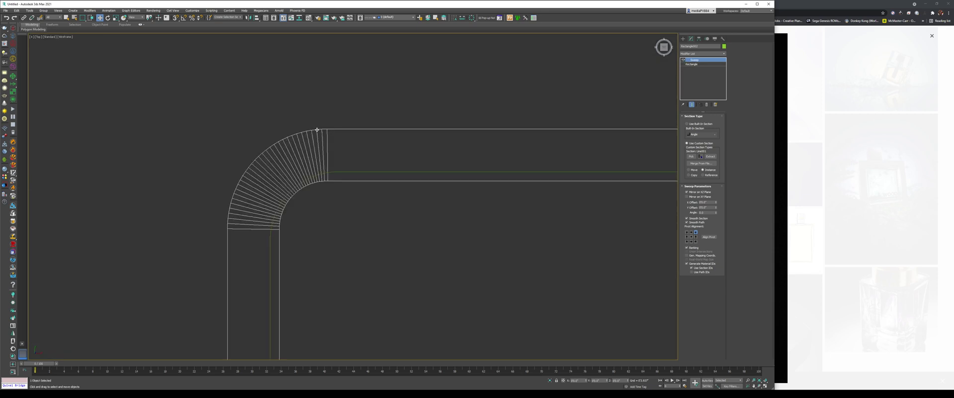
# - Set the sweep's pivot alignment to the lower-right point and check the wall's height in shaded perspective and wireframe front views
pyautogui.press('F3')
pyautogui.scroll(-3, 243, 209)
pyautogui.press('f')
pyautogui.press('F3')
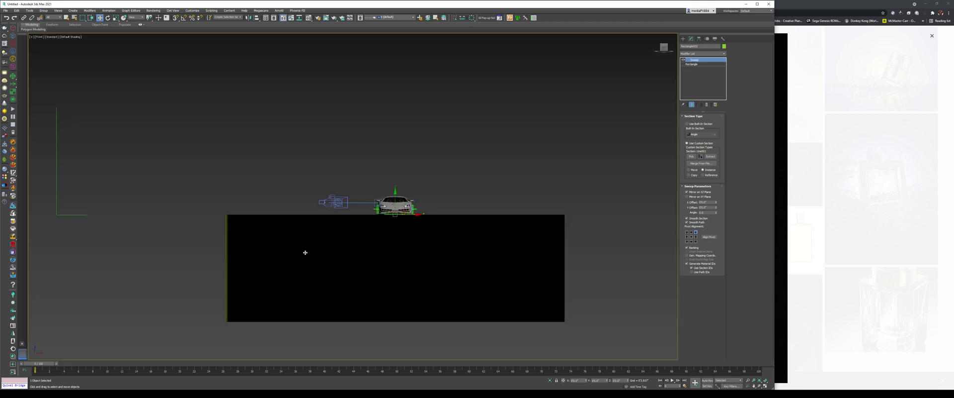
pyautogui.press('p')
pyautogui.keyDown('alt'); pyautogui.moveTo(324, 236); pyautogui.dragTo(308, 268, button='middle'); pyautogui.keyUp('alt')
pyautogui.click(697, 242)
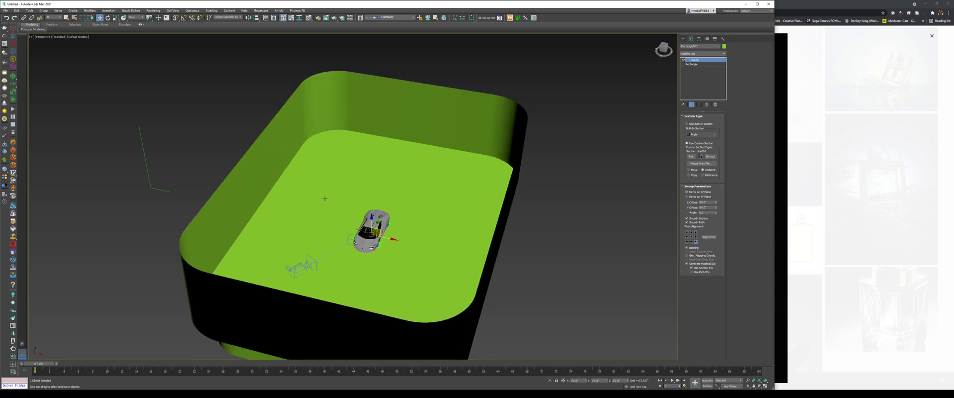
pyautogui.press('f')
pyautogui.press('F3')
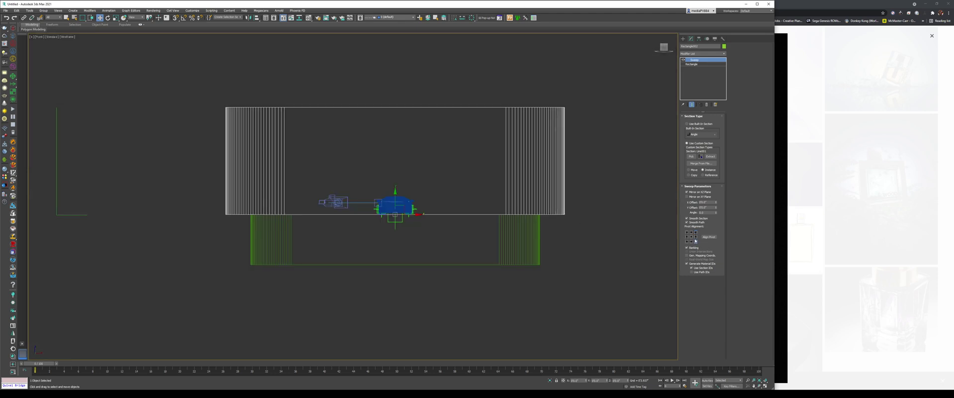
# - Try the sweep's middle-right pivot alignment and a move of the L-shaped section line's vertices, and undo the vertex move
pyautogui.click(697, 237)
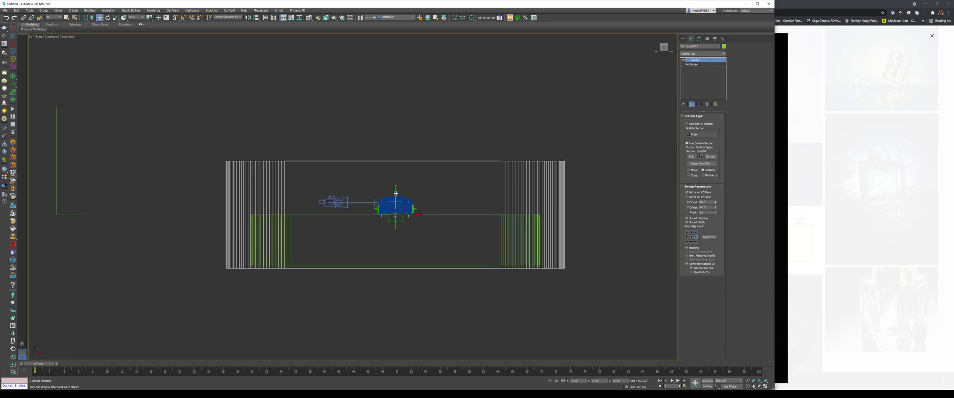
pyautogui.moveTo(98, 179); pyautogui.dragTo(42, 230)
pyautogui.press('1')
pyautogui.moveTo(58, 199); pyautogui.dragTo(64, 190)
pyautogui.hotkey('ctrl', 'z')
pyautogui.press('1')
pyautogui.moveTo(290, 136); pyautogui.dragTo(265, 178)
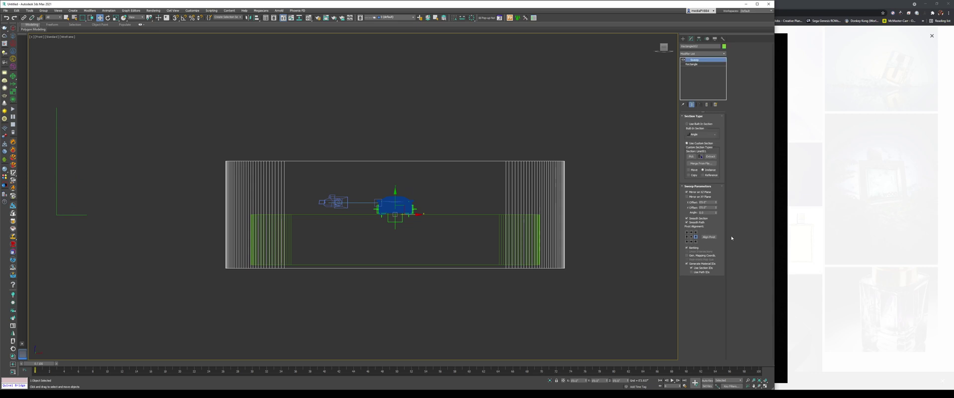
# - Compare the upper-right and lower-right pivot alignments, keep the lower-right one, and lower the swept wall to the slab's underside
pyautogui.click(697, 243)
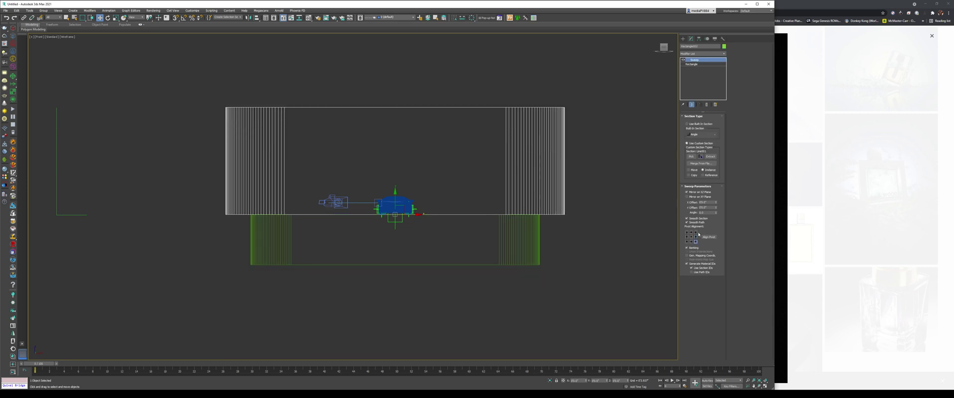
pyautogui.click(698, 232)
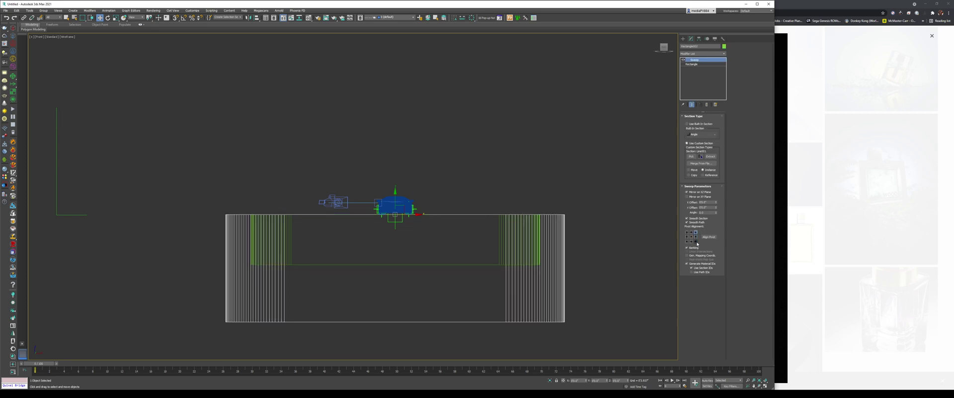
pyautogui.click(698, 243)
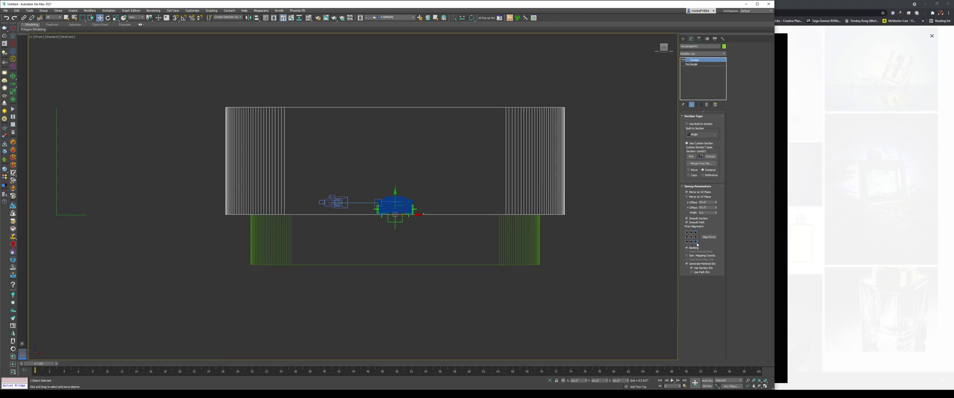
pyautogui.moveTo(395, 202); pyautogui.dragTo(429, 248)
# - Try moving the L-shaped section line's top vertex and raising its lower vertices, and undo both moves
pyautogui.moveTo(83, 128); pyautogui.dragTo(54, 217)
pyautogui.press('1')
pyautogui.moveTo(65, 94)
pyautogui.mouseDown()
pyautogui.moveTo(57, 119)
pyautogui.moveTo(57, 100)
pyautogui.mouseUp()
pyautogui.hotkey('ctrl', 'z')
pyautogui.moveTo(111, 198); pyautogui.dragTo(39, 236)
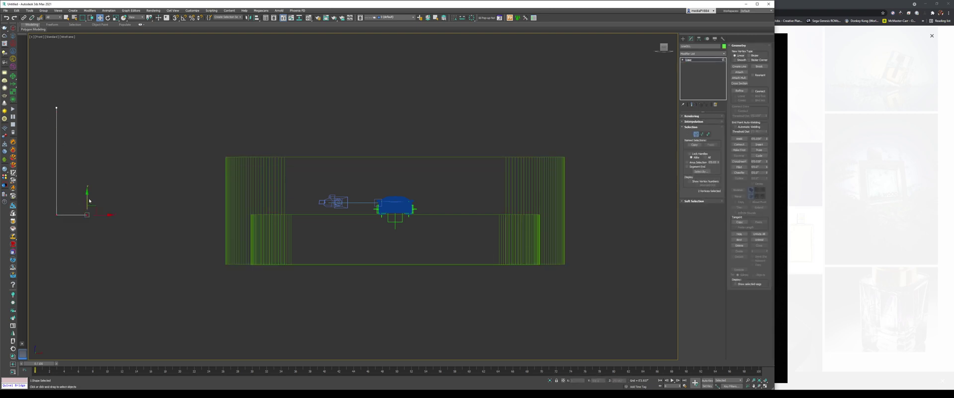
pyautogui.moveTo(86, 189); pyautogui.dragTo(86, 175)
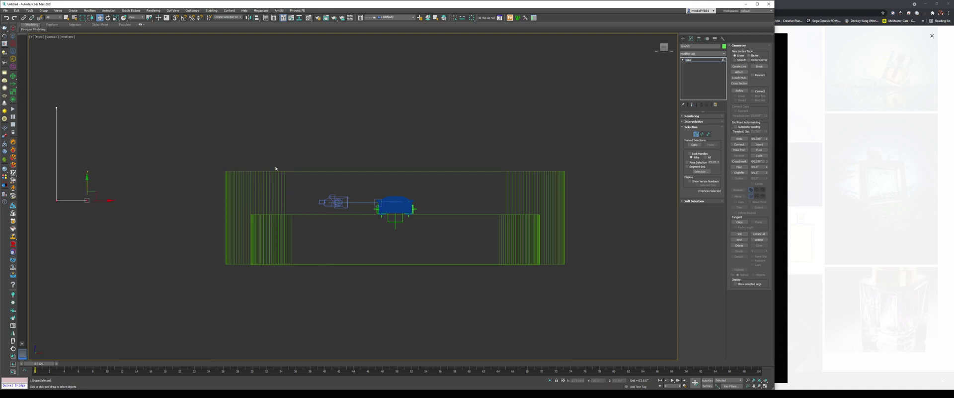
pyautogui.hotkey('ctrl', 'z')
# - Raise the top vertex of the L-shaped section line to make the wall taller, checking the height in the camera view
pyautogui.click(57, 107)
pyautogui.moveTo(57, 93); pyautogui.dragTo(66, 83)
pyautogui.press('1')
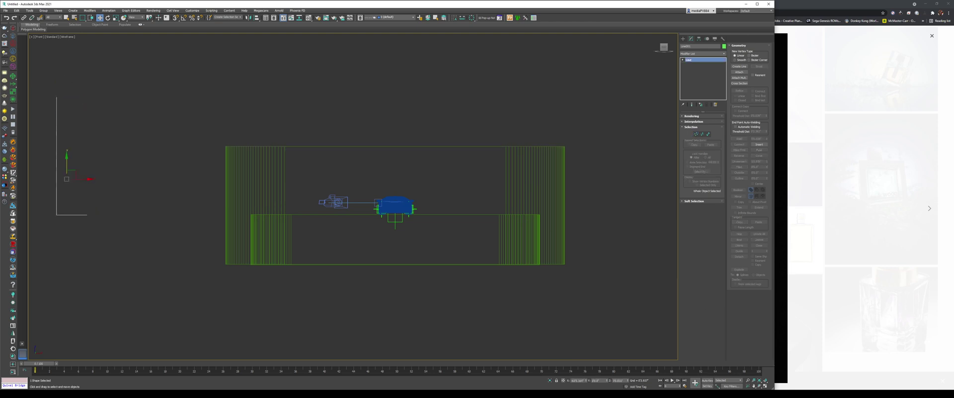
pyautogui.click(766, 386)
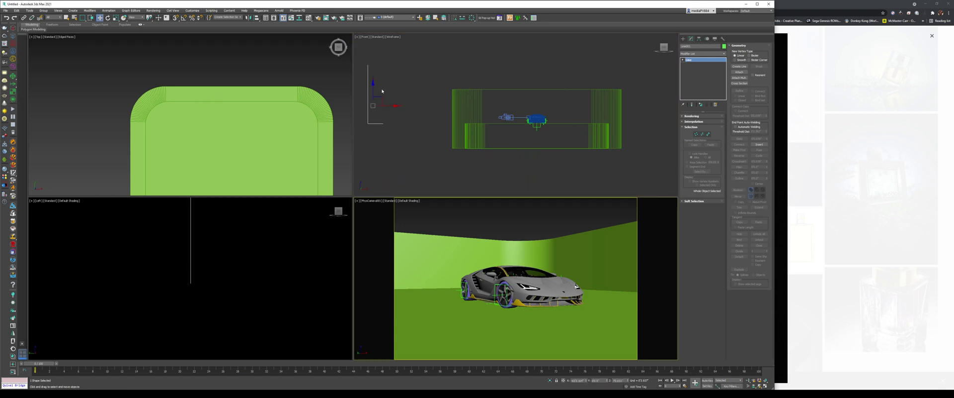
pyautogui.moveTo(389, 91); pyautogui.dragTo(412, 101, button='middle')
pyautogui.press('1')
pyautogui.click(390, 70)
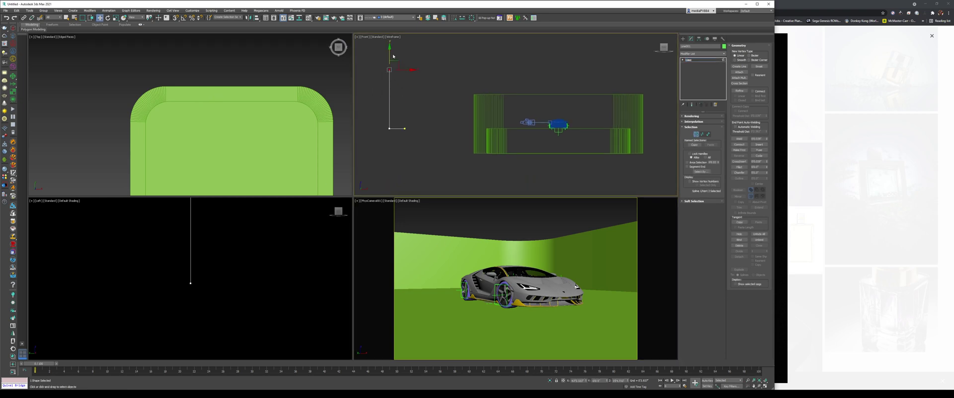
pyautogui.moveTo(393, 56); pyautogui.dragTo(394, 48)
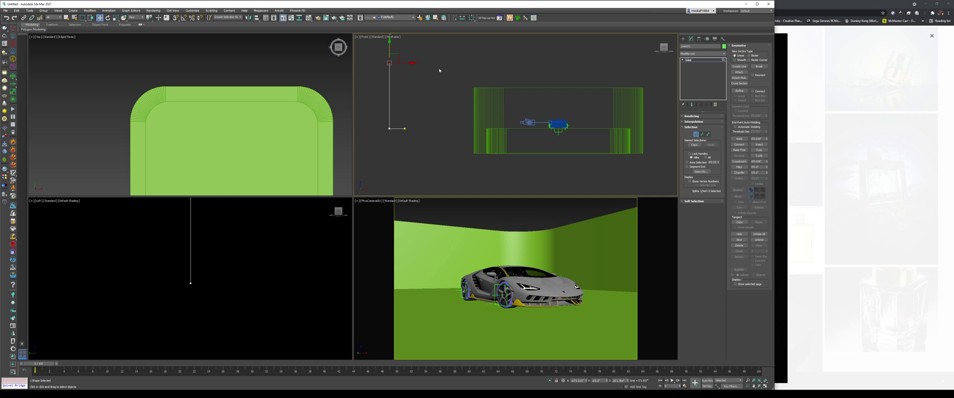
pyautogui.moveTo(431, 70); pyautogui.dragTo(435, 76, button='middle')
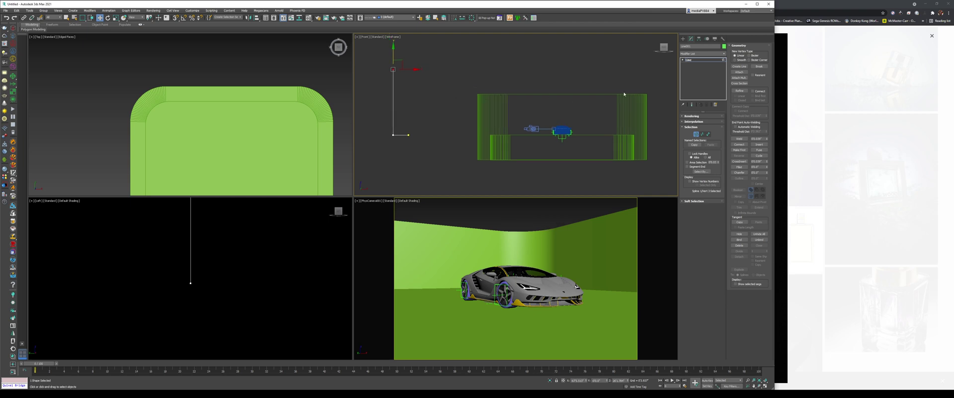
# - Try bending the section line's top end inward above a vertex added with Refine, and delete the bent end
pyautogui.click(739, 91)
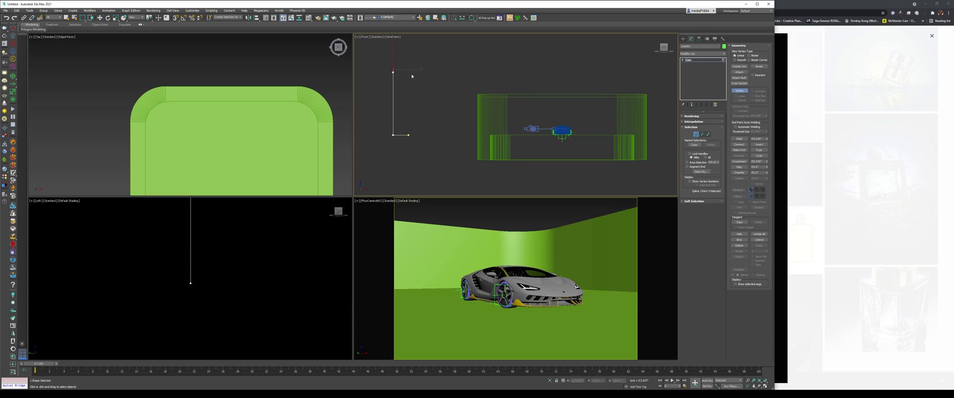
pyautogui.press('w')
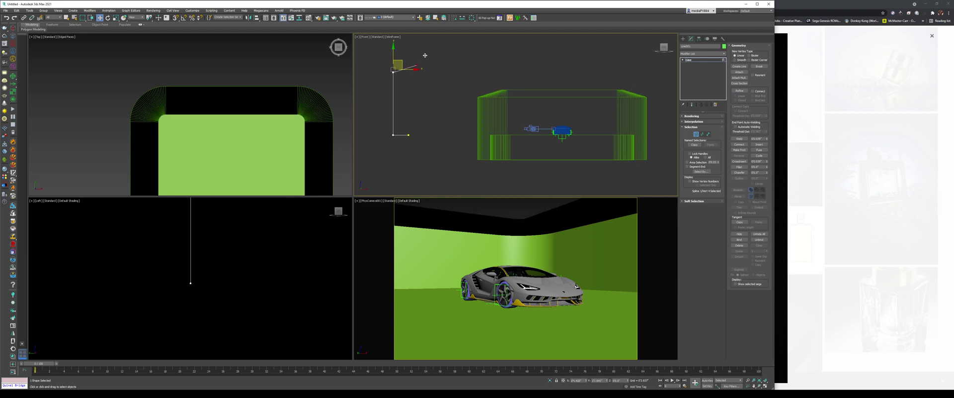
pyautogui.moveTo(398, 66); pyautogui.dragTo(420, 60)
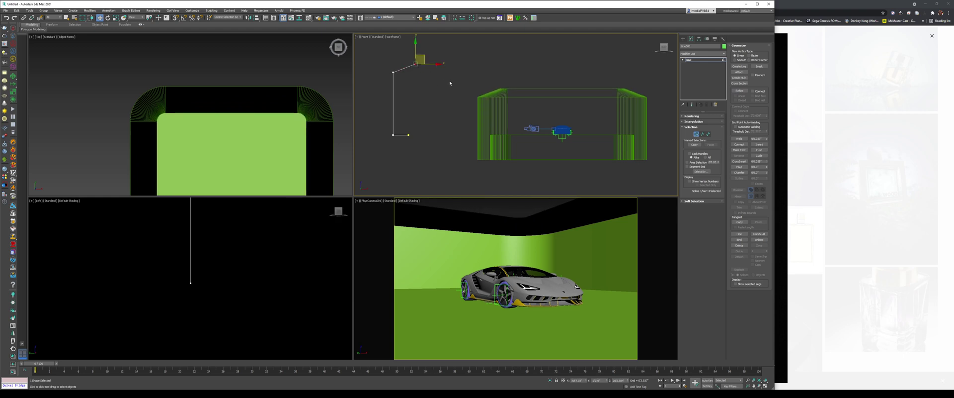
pyautogui.press('Delete')
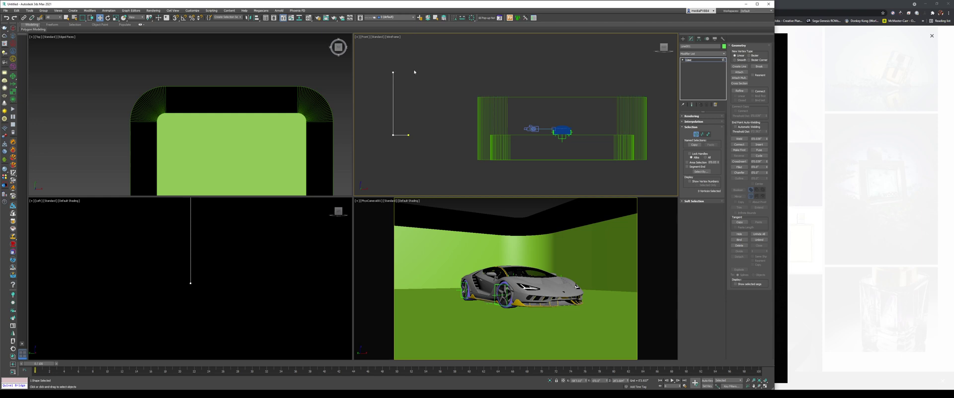
# - Add an Edit Spline modifier to the section line and fillet its lower corner vertex into a large rounded curve
pyautogui.click(700, 60)
pyautogui.click(703, 54)
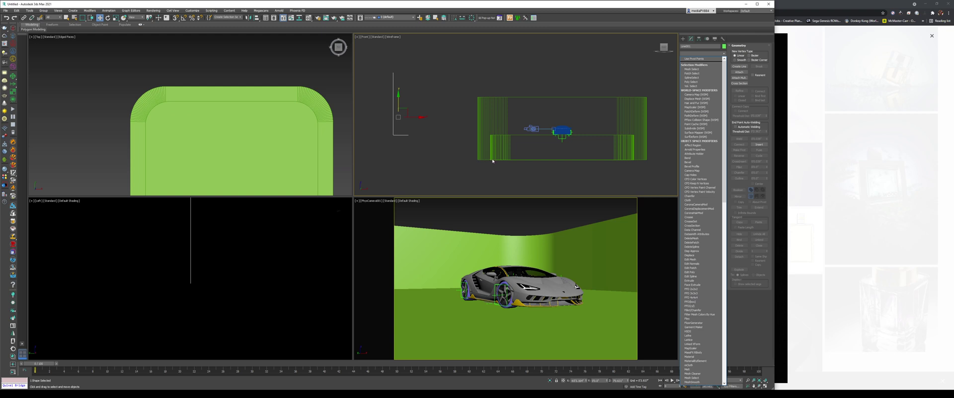
pyautogui.press('e')
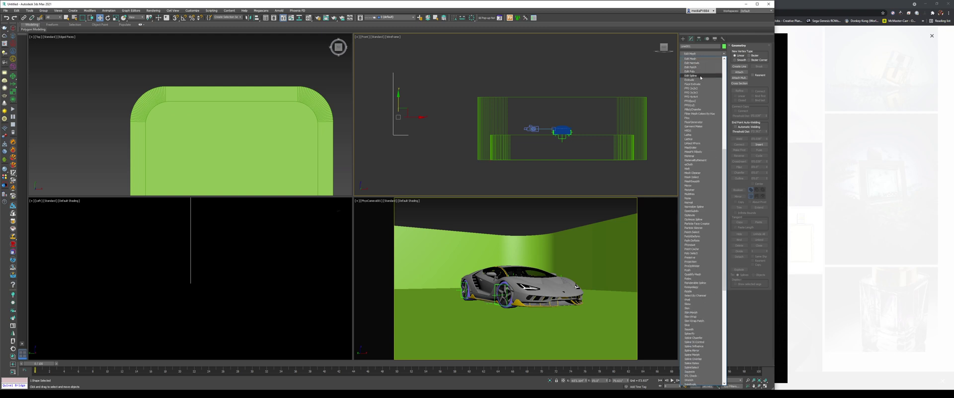
pyautogui.click(691, 75)
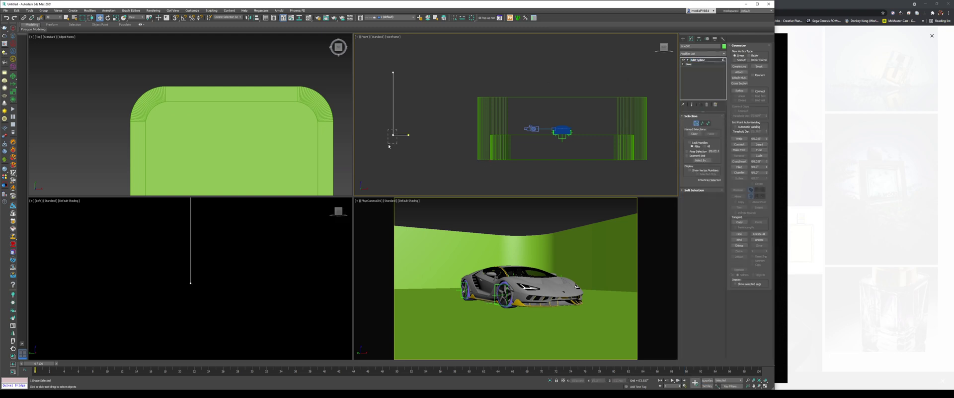
pyautogui.click(393, 135)
pyautogui.moveTo(768, 169); pyautogui.dragTo(769, 127)
pyautogui.scroll(3, 394, 129)
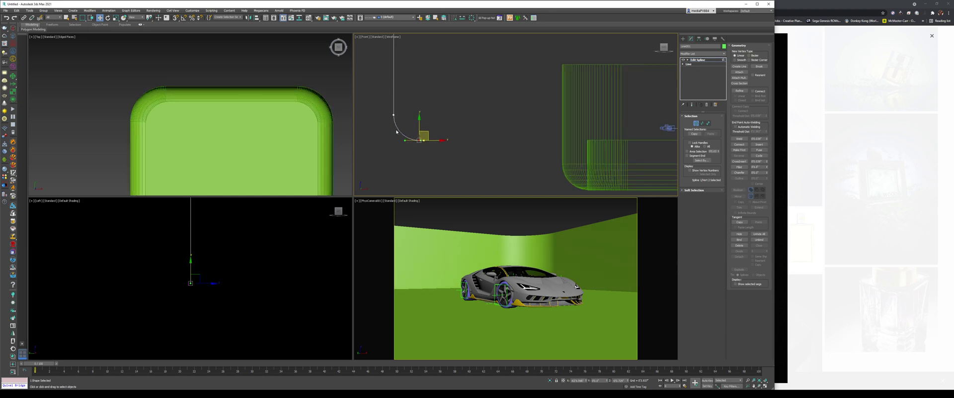
pyautogui.press('1')
# - Nudge the swept wall vertically so its rounded base lines up with the slab's underside in the front view
pyautogui.scroll(-3, 459, 121)
pyautogui.moveTo(458, 121); pyautogui.dragTo(424, 118, button='middle')
pyautogui.click(549, 138)
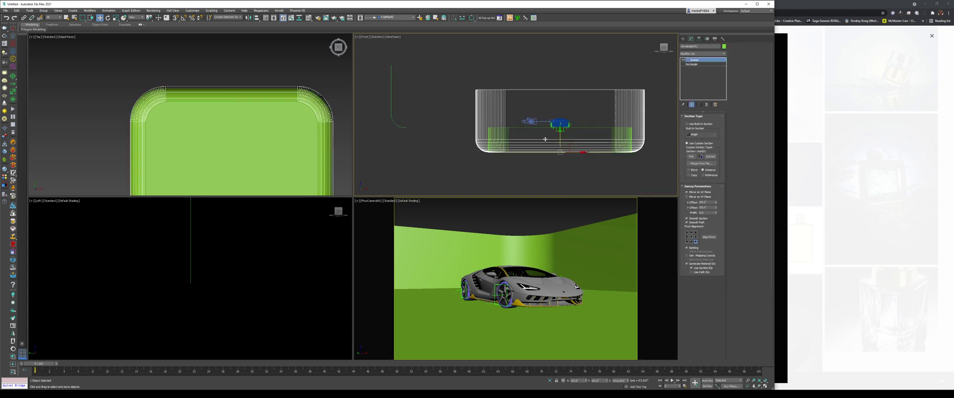
pyautogui.moveTo(561, 135)
pyautogui.mouseDown()
pyautogui.moveTo(564, 113)
pyautogui.moveTo(547, 143)
pyautogui.moveTo(559, 134)
pyautogui.mouseUp()
pyautogui.moveTo(412, 88); pyautogui.dragTo(384, 104)
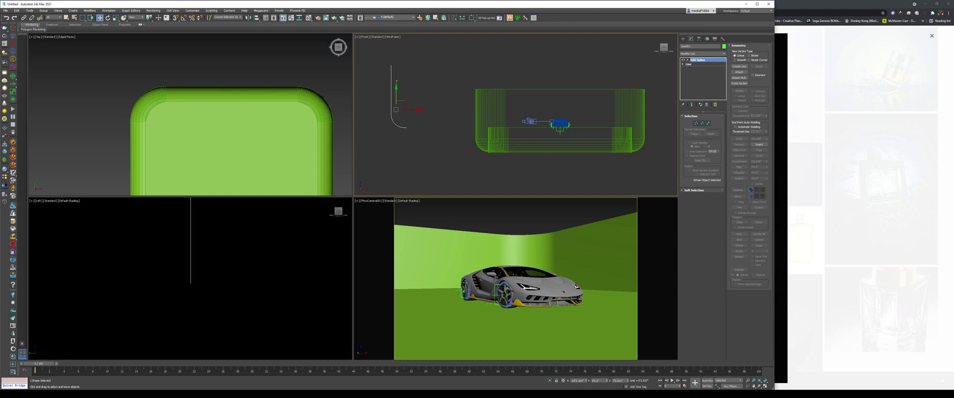
pyautogui.click(484, 141)
pyautogui.scroll(2, 480, 147)
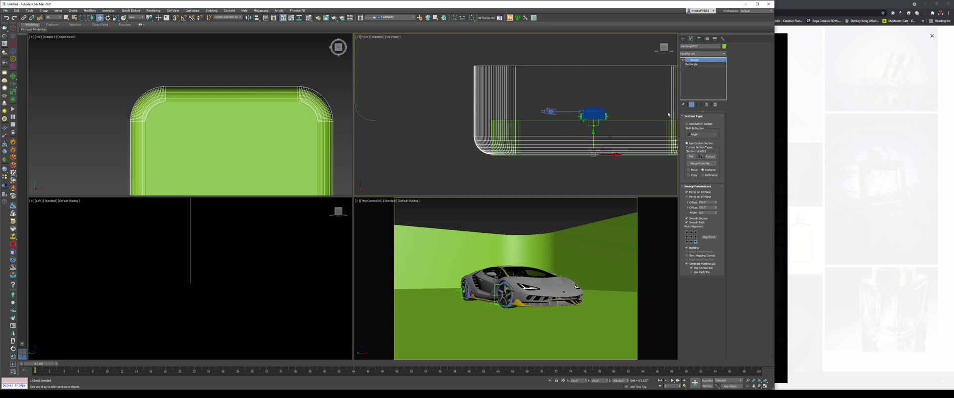
pyautogui.moveTo(475, 83); pyautogui.dragTo(524, 91, button='middle')
# - Set the section line's interpolation steps to 30 at the base Line level after trying 20, with the end result shown
pyautogui.click(403, 97)
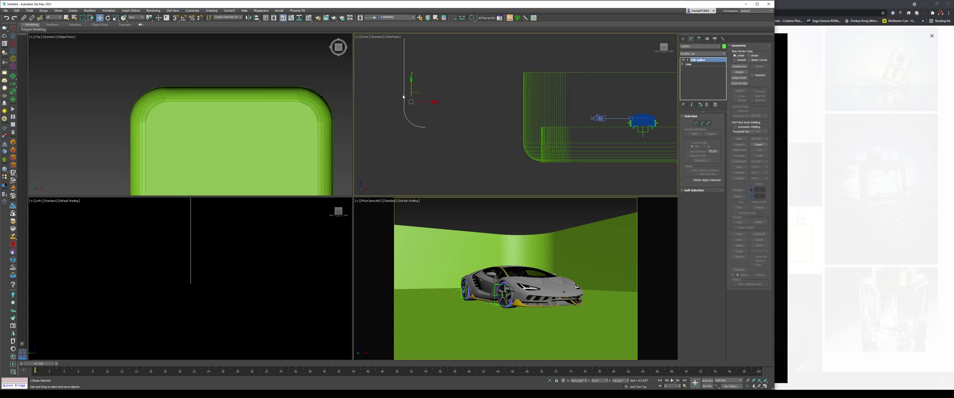
pyautogui.click(696, 65)
pyautogui.click(695, 121)
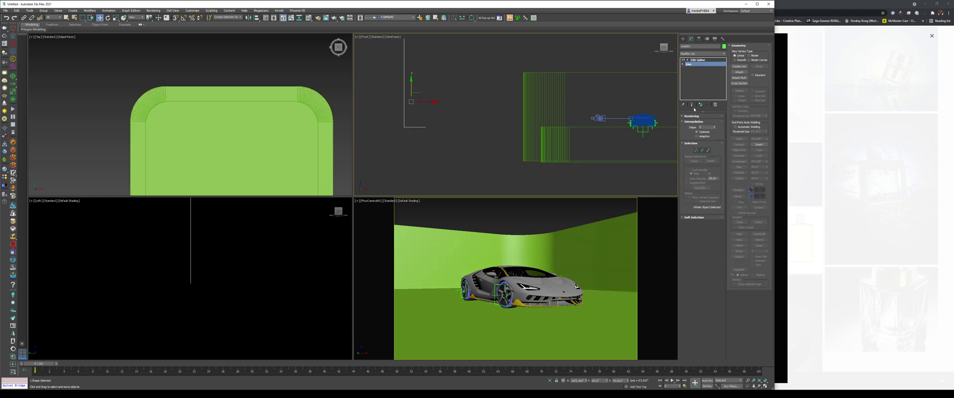
pyautogui.click(692, 105)
pyautogui.doubleClick(706, 126)
pyautogui.write('20')
pyautogui.press('Return')
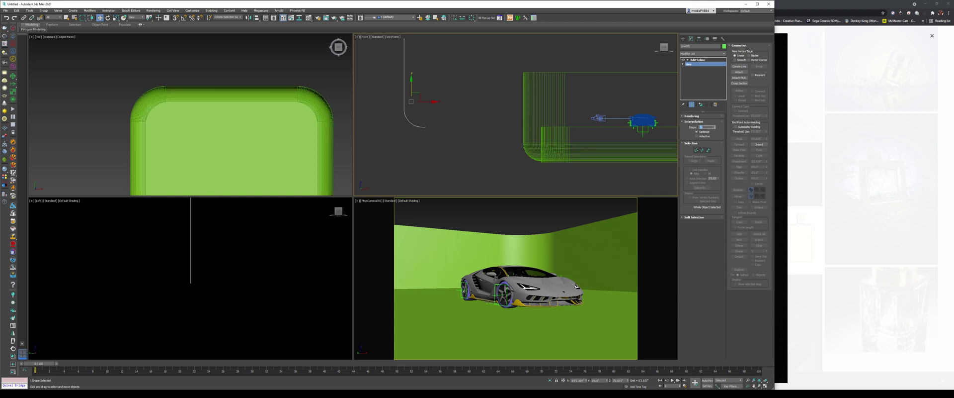
pyautogui.write('30')
pyautogui.press('Return')
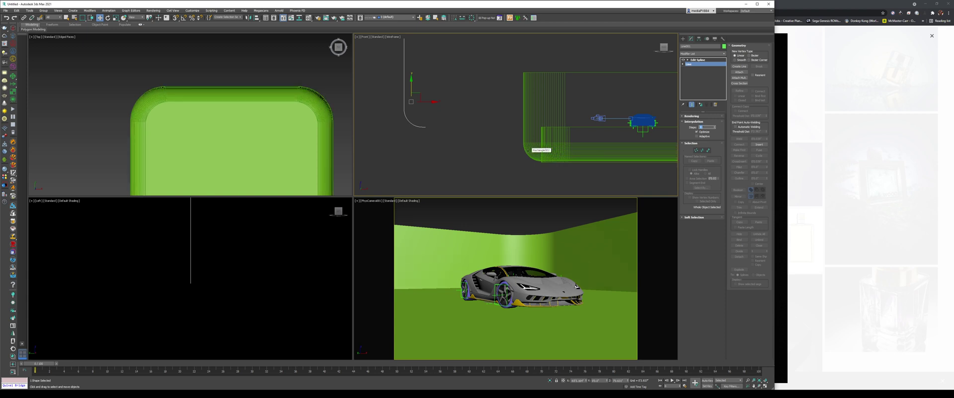
pyautogui.click(476, 120)
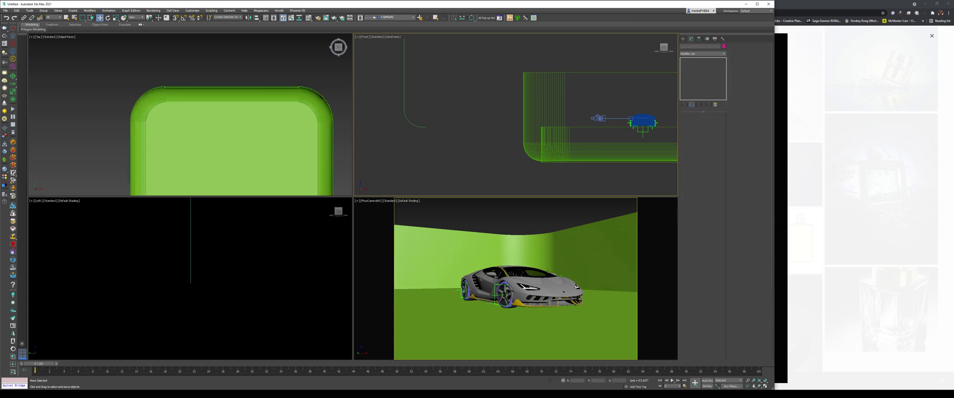
# - Raise the section line's top vertex in the Edit Spline modifier to make the wall taller in the camera view
pyautogui.click(573, 252)
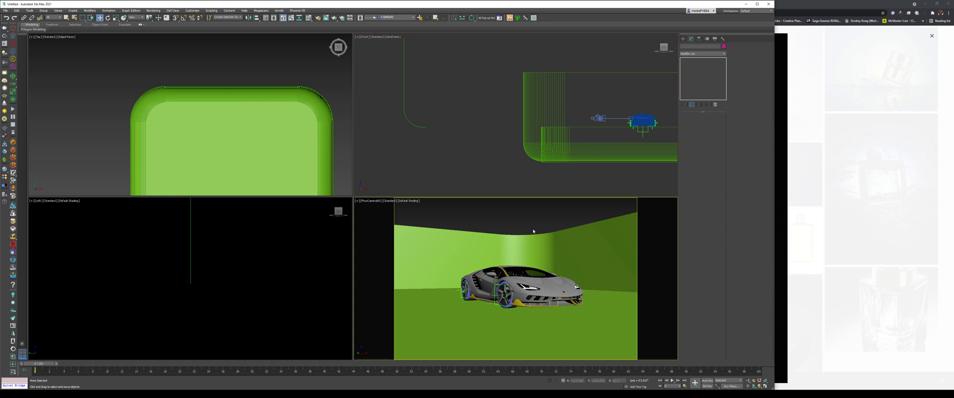
pyautogui.click(404, 103)
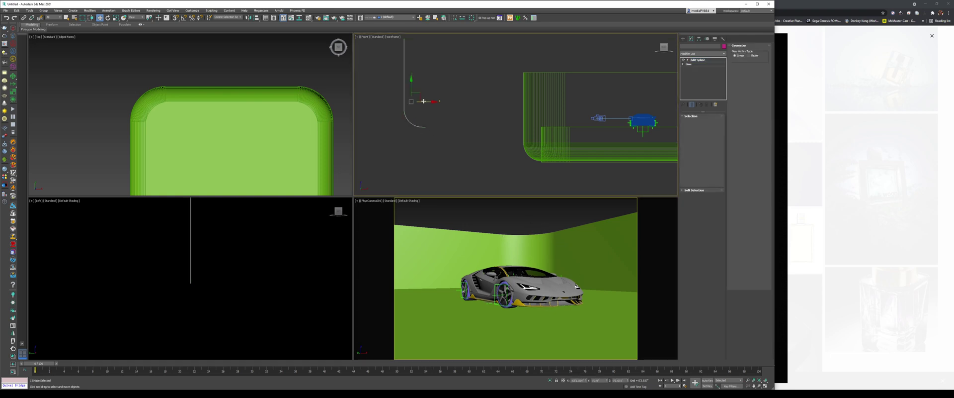
pyautogui.moveTo(425, 102); pyautogui.dragTo(424, 124, button='middle')
pyautogui.press('1')
pyautogui.moveTo(416, 69); pyautogui.dragTo(398, 55)
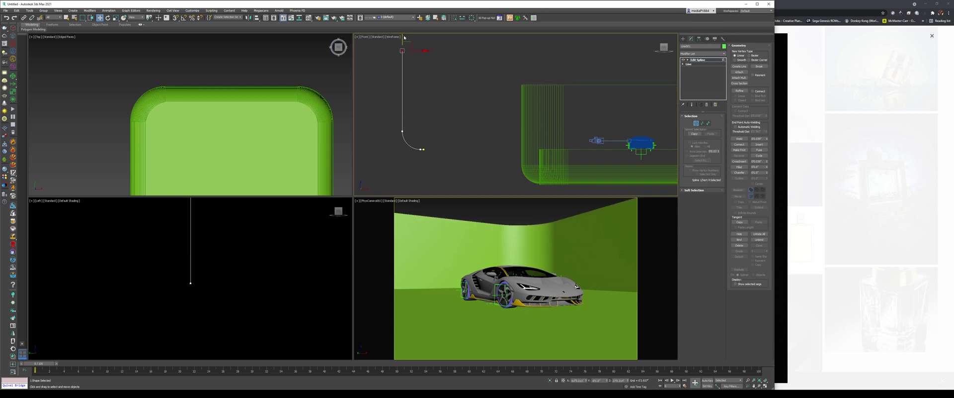
# - Deselect the section line, change the front viewport to perspective, and fit the whole scene in all viewports
pyautogui.click(488, 68)
pyautogui.press('p')
pyautogui.hotkey('ctrl', 'shift', 'z')
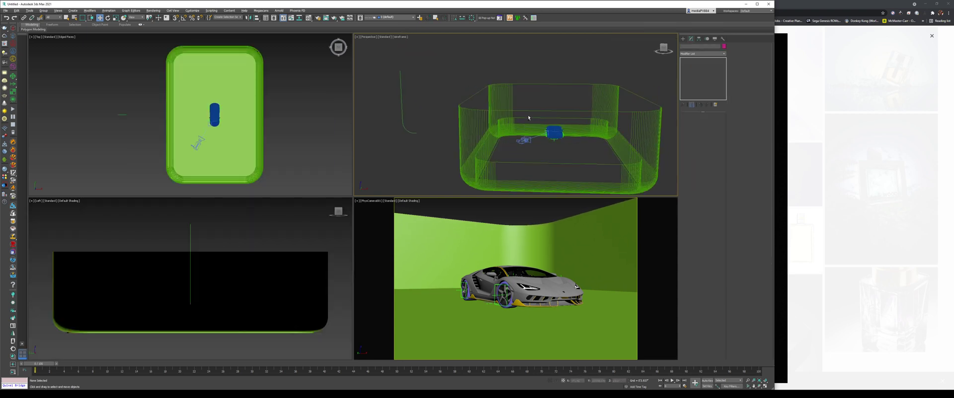
# - Turn on shading in the perspective view and assign the first sample material to the floor slab and swept wall
pyautogui.press('F3')
pyautogui.moveTo(602, 133); pyautogui.dragTo(601, 131)
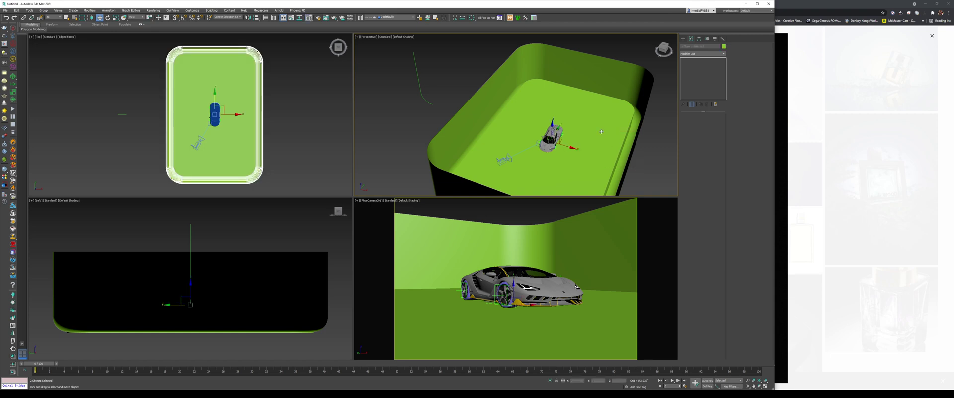
pyautogui.press('m')
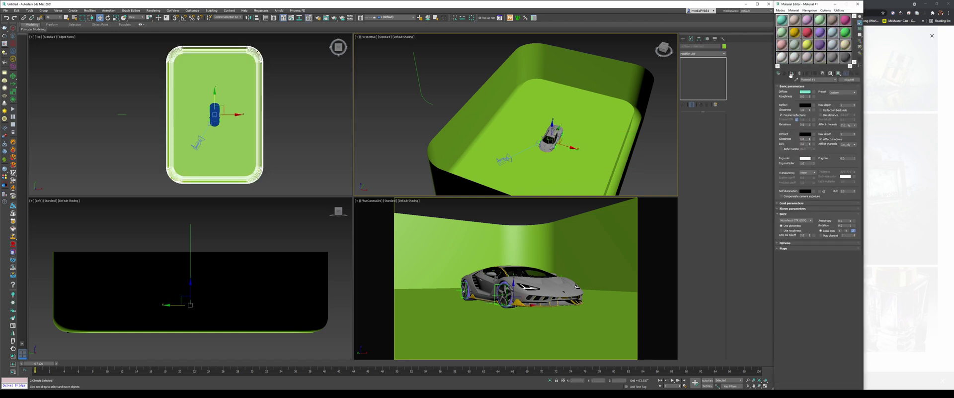
pyautogui.click(792, 73)
# - Change the shared floor and wall material's diffuse color to light grey and deselect the objects
pyautogui.click(808, 92)
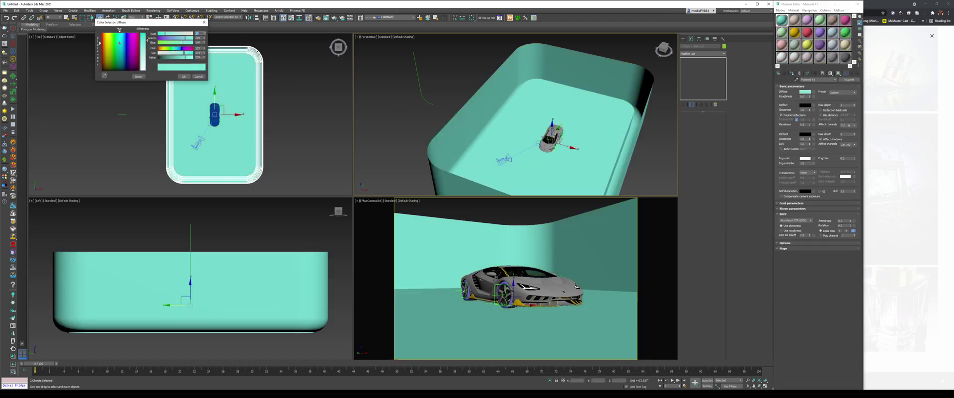
pyautogui.moveTo(174, 52)
pyautogui.mouseDown()
pyautogui.moveTo(158, 52)
pyautogui.moveTo(179, 59)
pyautogui.mouseUp()
pyautogui.click(184, 77)
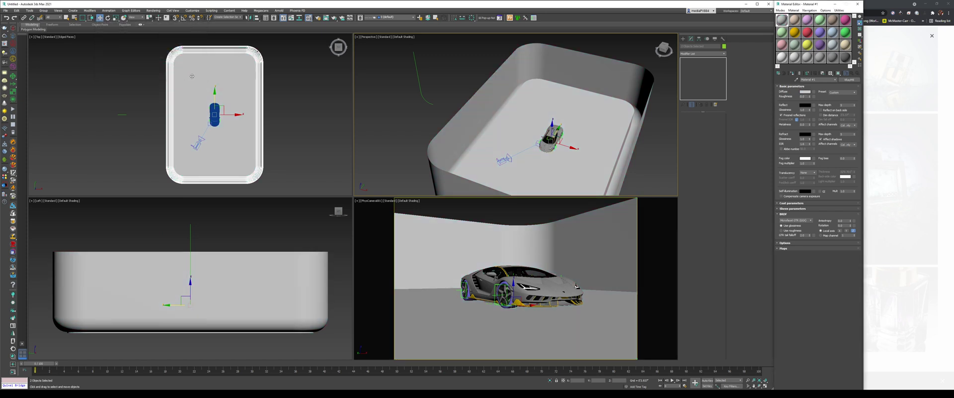
pyautogui.press('m')
pyautogui.click(400, 109)
pyautogui.click(557, 270)
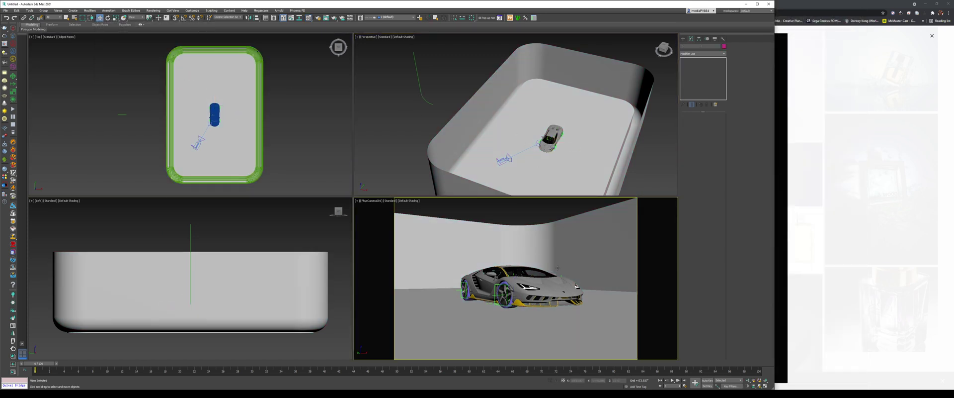
# - Orbit the camera around the car, dolly it closer, and pan to reframe the view
pyautogui.keyDown('alt'); pyautogui.moveTo(568, 272); pyautogui.dragTo(236, 336, button='middle'); pyautogui.keyUp('alt')
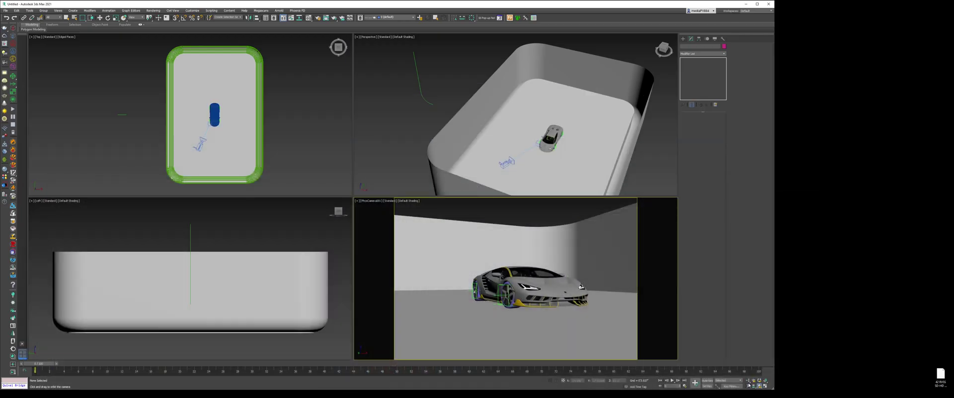
pyautogui.click(748, 381)
pyautogui.moveTo(563, 317); pyautogui.dragTo(563, 287)
pyautogui.moveTo(563, 287); pyautogui.dragTo(557, 283, button='middle')
pyautogui.moveTo(556, 282); pyautogui.dragTo(561, 282)
pyautogui.press('w')
# - Select the car's point helper and rotate the car diagonally in the top view so its side faces the camera
pyautogui.scroll(10, 209, 110)
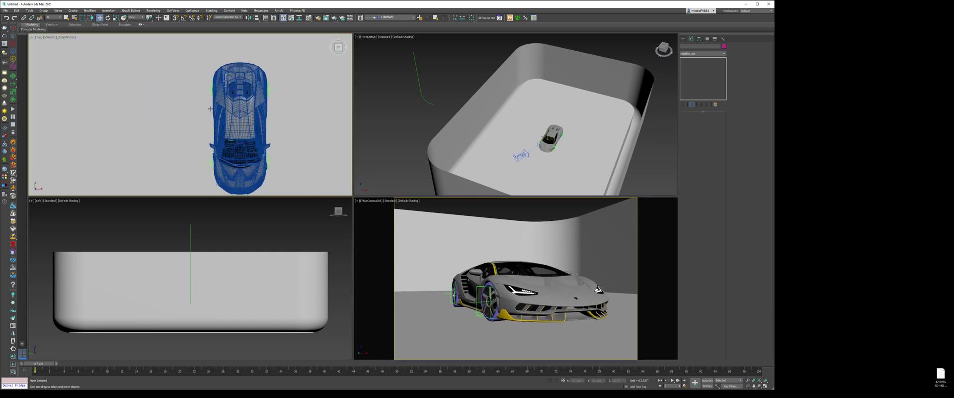
pyautogui.scroll(8, 556, 139)
pyautogui.click(566, 148)
pyautogui.rightClick(281, 112)
pyautogui.click(298, 120)
pyautogui.moveTo(259, 141); pyautogui.dragTo(268, 122)
pyautogui.rightClick(269, 121)
pyautogui.click(277, 126)
# - Move the car toward the back end of the floor slab in the top view
pyautogui.scroll(-5, 277, 125)
pyautogui.scroll(-3, 266, 121)
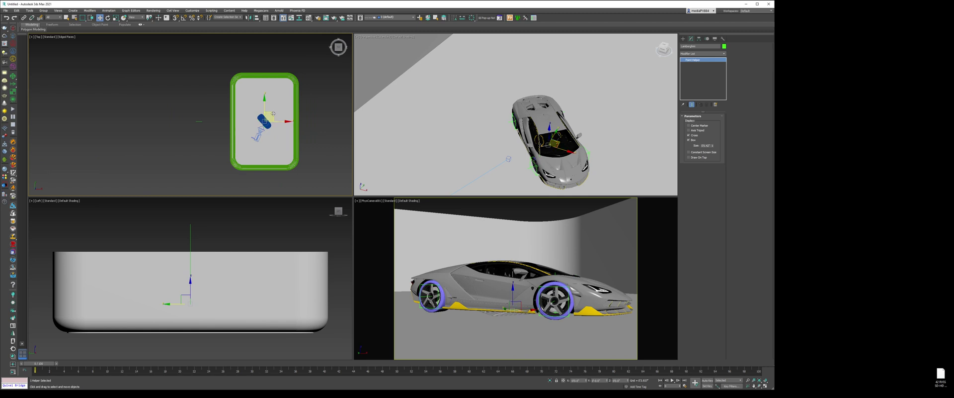
pyautogui.moveTo(266, 121); pyautogui.dragTo(273, 88)
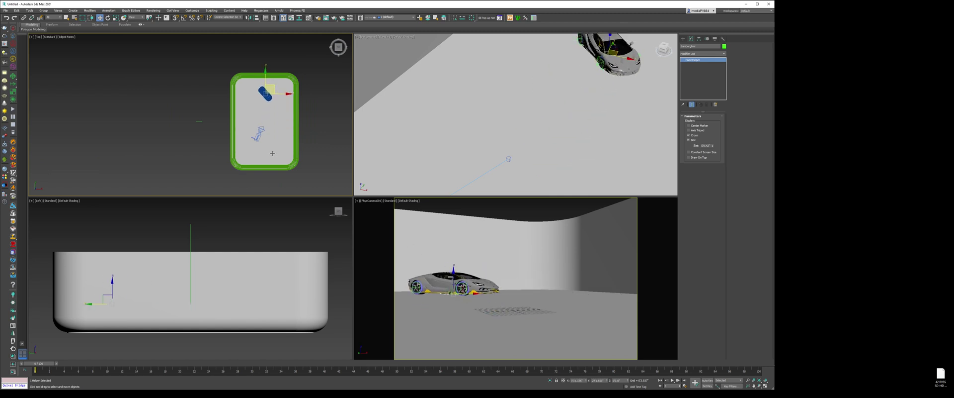
pyautogui.scroll(5, 263, 135)
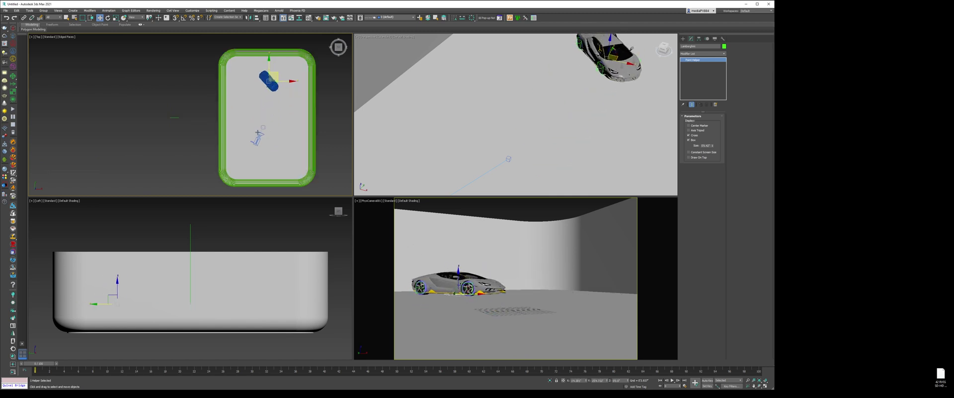
# - Move the camera toward the relocated car in the top view and orbit it to a three-quarter front angle
pyautogui.click(263, 136)
pyautogui.scroll(-4, 263, 135)
pyautogui.moveTo(263, 136); pyautogui.dragTo(270, 97)
pyautogui.keyDown('alt'); pyautogui.moveTo(547, 281); pyautogui.dragTo(554, 281, button='middle'); pyautogui.keyUp('alt')
pyautogui.moveTo(553, 280); pyautogui.dragTo(584, 282)
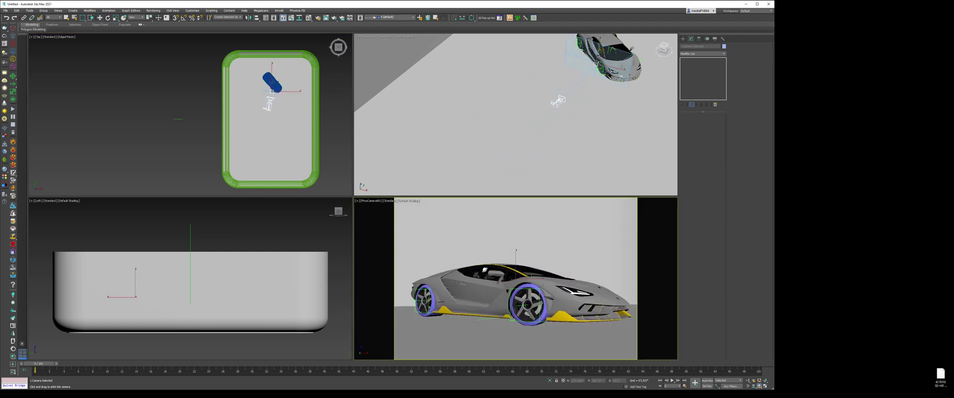
# - Dolly the camera back slightly so the whole car fits the frame, and deselect the camera
pyautogui.click(749, 380)
pyautogui.moveTo(522, 278); pyautogui.dragTo(512, 297)
pyautogui.click(760, 386)
pyautogui.press('w')
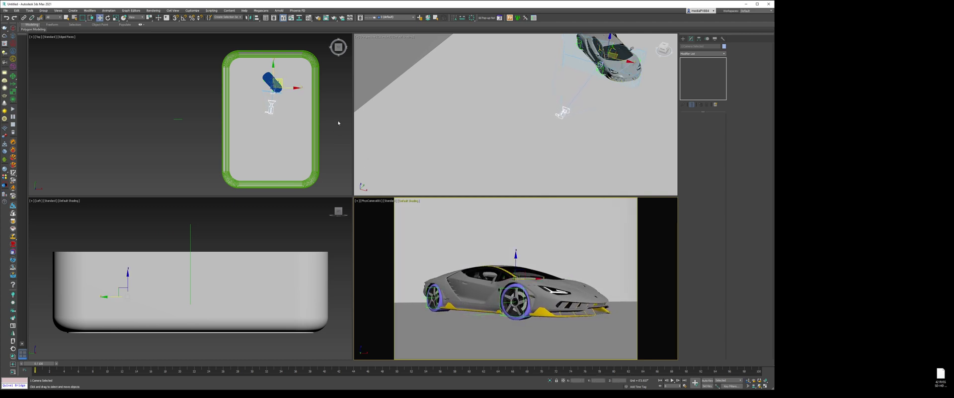
pyautogui.click(339, 123)
# - Open Render Setup and switch the renderer from V-Ray to Corona
pyautogui.rightClick(447, 219)
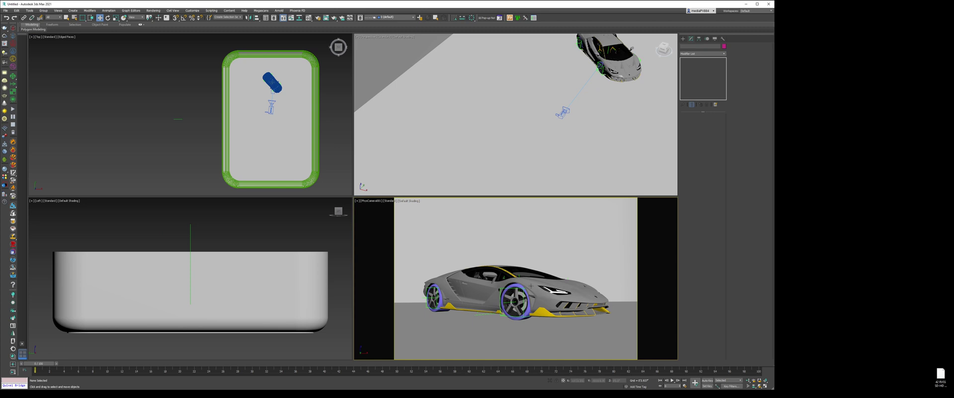
pyautogui.rightClick(520, 235)
pyautogui.click(529, 236)
pyautogui.press('F10')
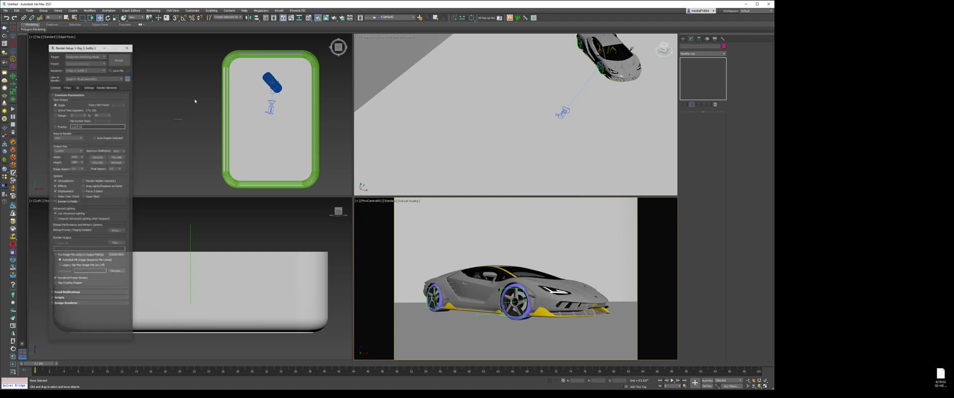
pyautogui.click(85, 70)
pyautogui.click(76, 93)
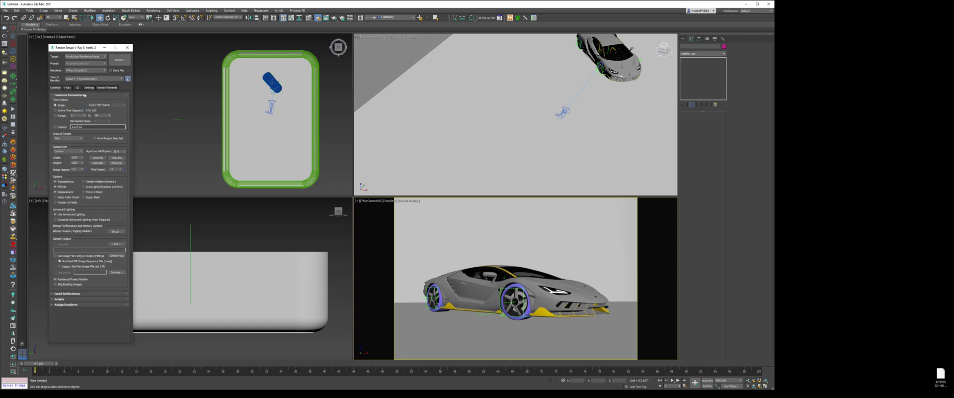
# - Turn the perspective viewport into a docked Corona interactive render of the physical camera view
pyautogui.click(433, 85)
pyautogui.click(364, 37)
pyautogui.moveTo(423, 118)
pyautogui.click(470, 160)
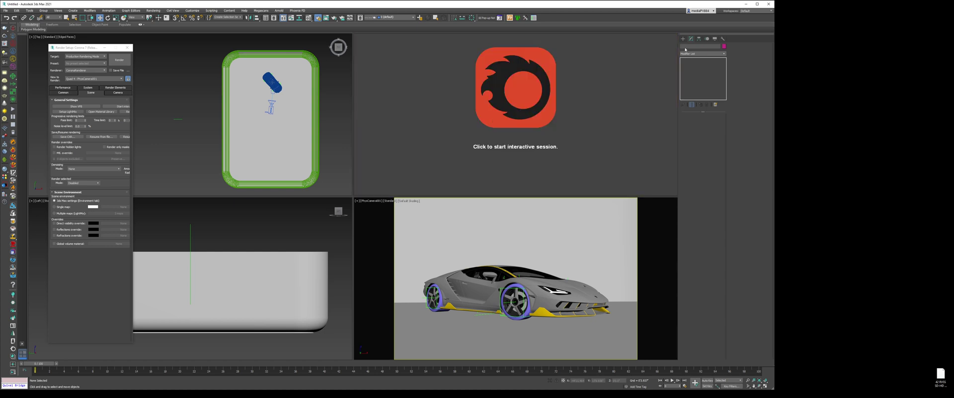
# - Create a Corona light with the Rectangle shape, drawn freehand as a wide strip in the front view
pyautogui.click(689, 46)
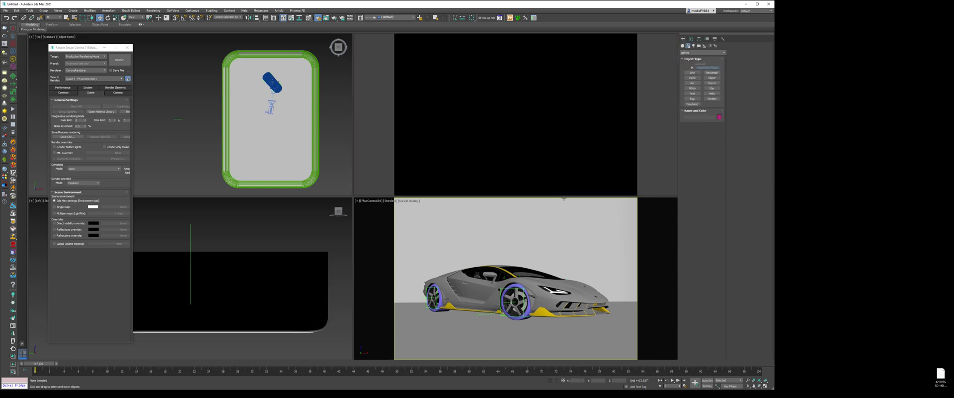
pyautogui.click(693, 46)
pyautogui.click(702, 53)
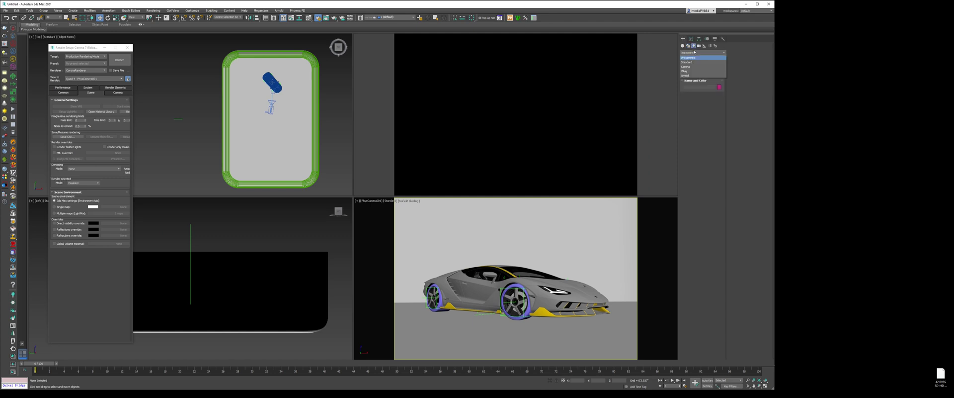
pyautogui.click(696, 80)
pyautogui.click(692, 68)
pyautogui.click(701, 138)
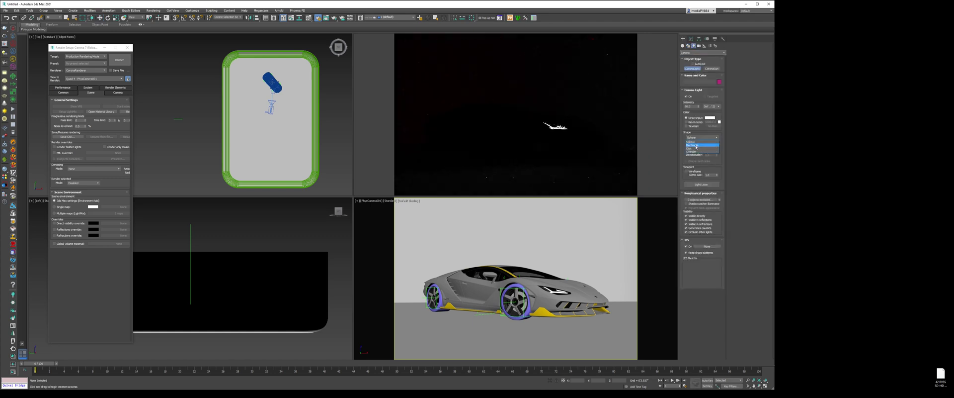
pyautogui.click(695, 145)
pyautogui.press('f')
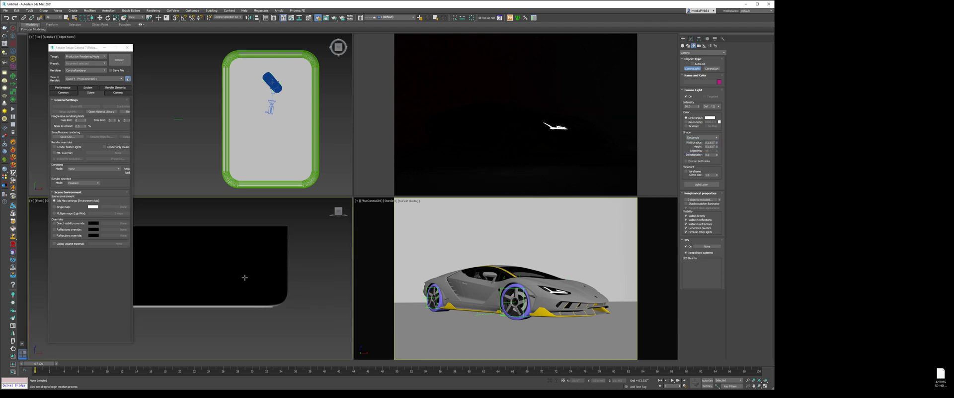
pyautogui.scroll(5, 197, 298)
pyautogui.moveTo(174, 266); pyautogui.dragTo(294, 290)
# - Move the rectangular light behind the car, into the gap between the floor slab and back wall, in the left view
pyautogui.press('w')
pyautogui.press('l')
pyautogui.scroll(-2, 288, 300)
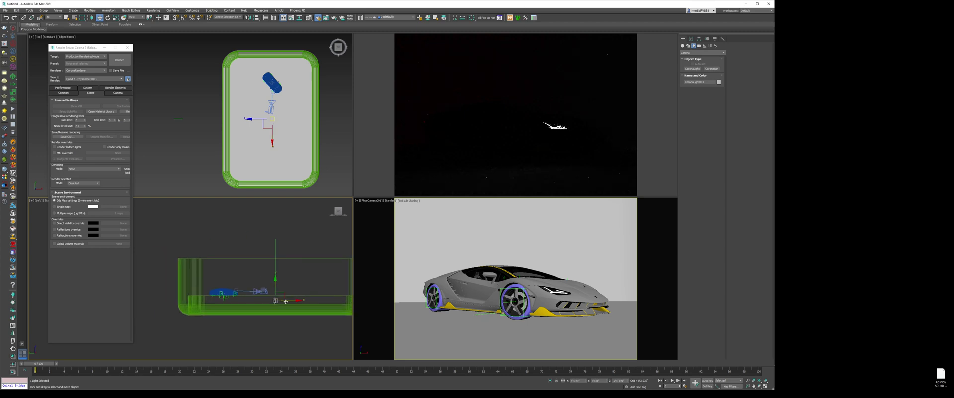
pyautogui.moveTo(285, 297); pyautogui.dragTo(196, 298)
pyautogui.scroll(4, 199, 300)
pyautogui.moveTo(233, 228); pyautogui.dragTo(195, 274, button='middle')
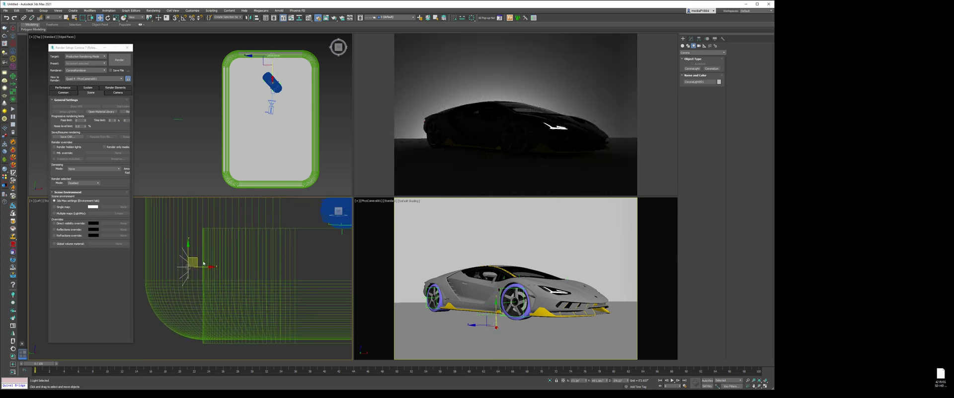
# - Tilt the light toward the back wall in the left view and lower it beside the slab's edge
pyautogui.press('e')
pyautogui.moveTo(213, 264); pyautogui.dragTo(202, 288)
pyautogui.rightClick(210, 256)
pyautogui.click(217, 261)
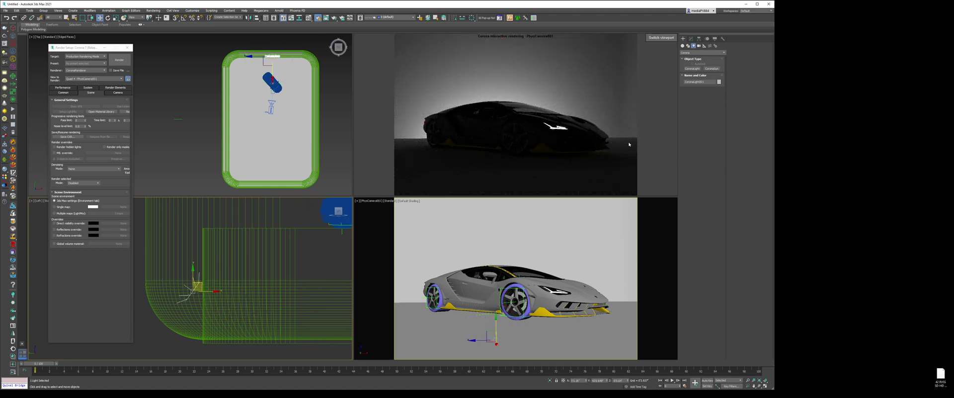
# - Orbit the camera slightly and shift the light sideways along the back wall in the top view
pyautogui.rightClick(552, 276)
pyautogui.keyDown('alt'); pyautogui.moveTo(552, 277); pyautogui.dragTo(538, 279, button='middle'); pyautogui.keyUp('alt')
pyautogui.scroll(5, 306, 97)
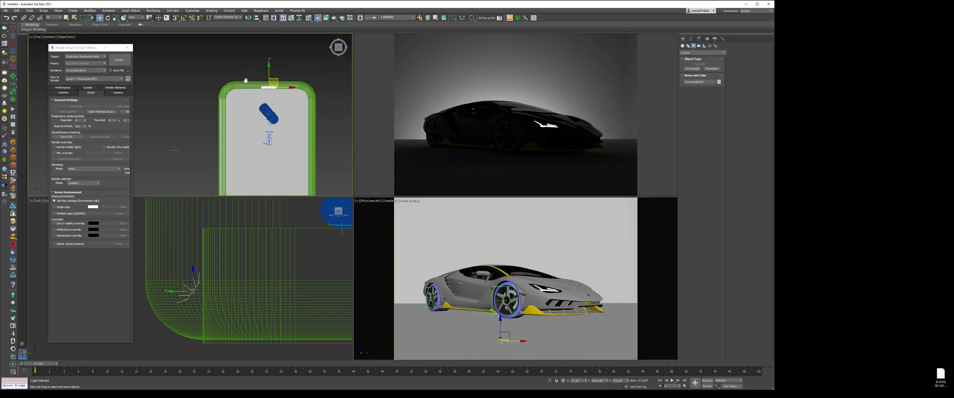
pyautogui.moveTo(310, 94); pyautogui.dragTo(321, 94)
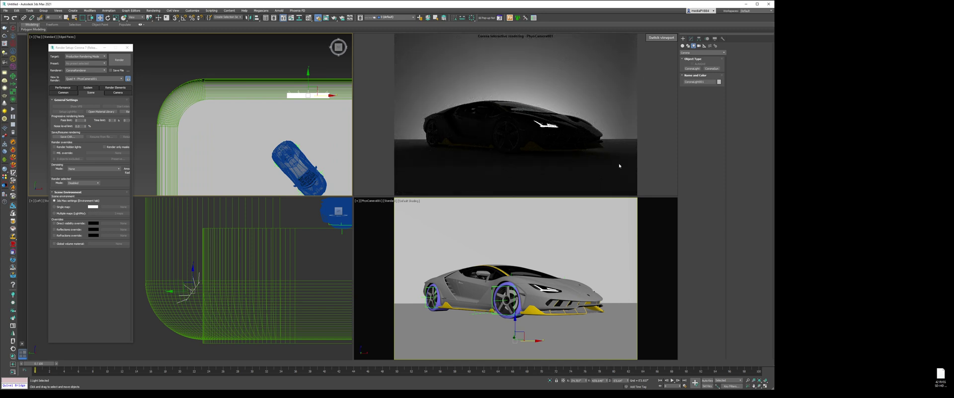
# - Give the floor slab its own material with a light grey reflection color
pyautogui.click(592, 340)
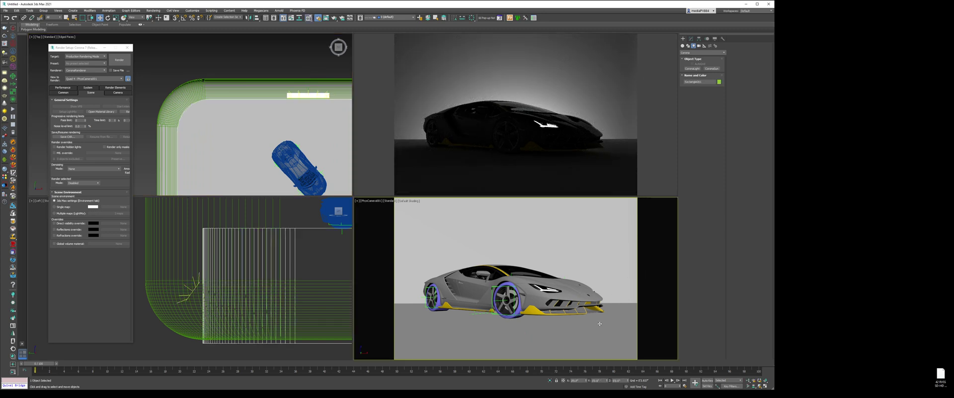
pyautogui.press('m')
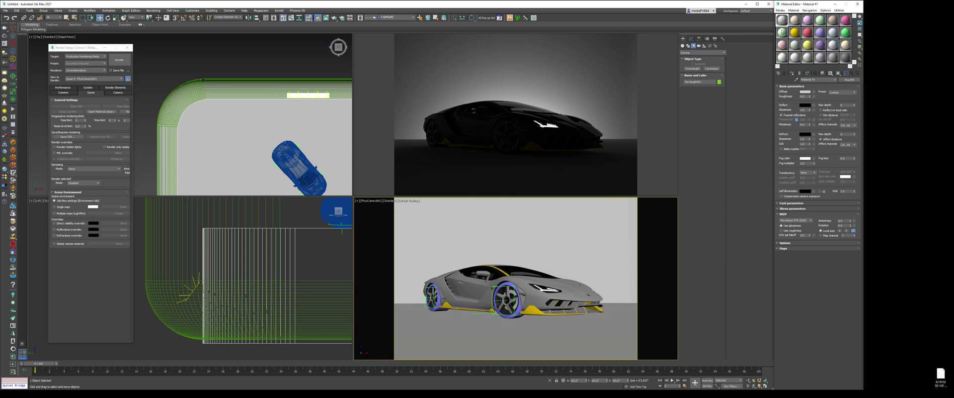
pyautogui.click(783, 32)
pyautogui.click(806, 105)
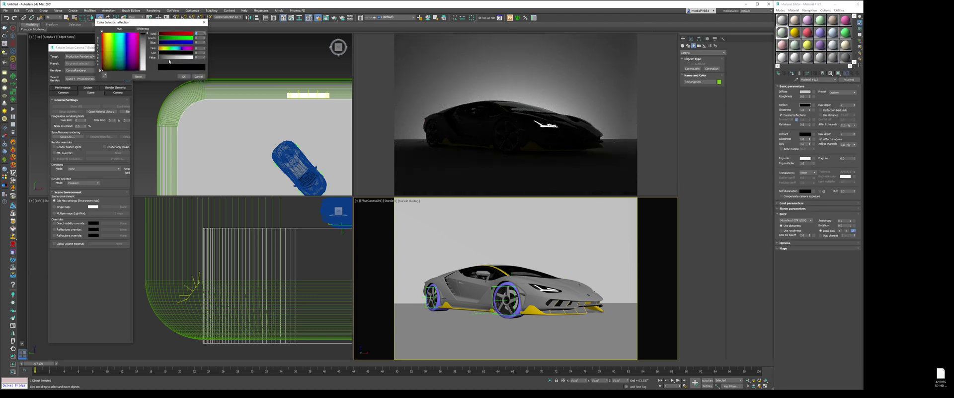
pyautogui.click(184, 57)
pyautogui.click(184, 76)
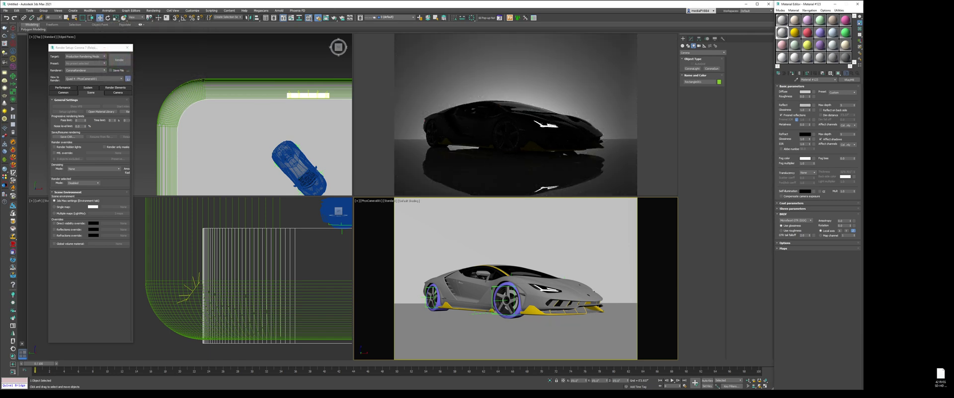
# - Compare the render with the Revlon reference photo in the browser, return to 3ds Max, and select the surrounding wall
pyautogui.click(454, 394)
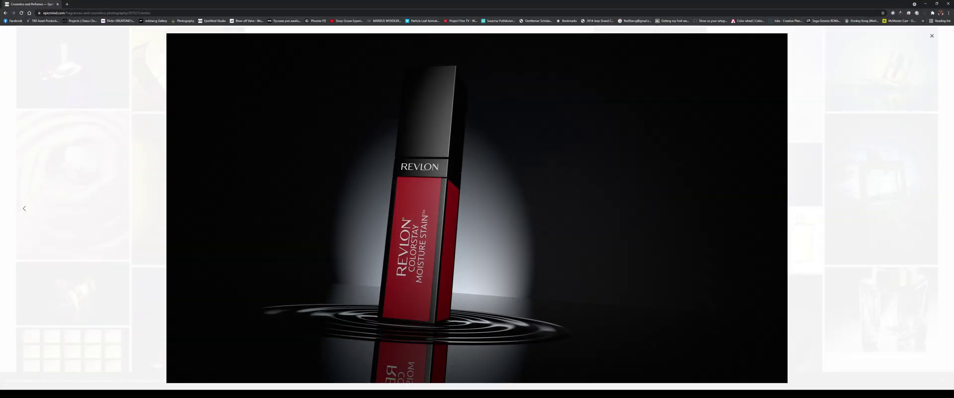
pyautogui.hotkey('alt', 'Tab')
pyautogui.scroll(-5, 190, 260)
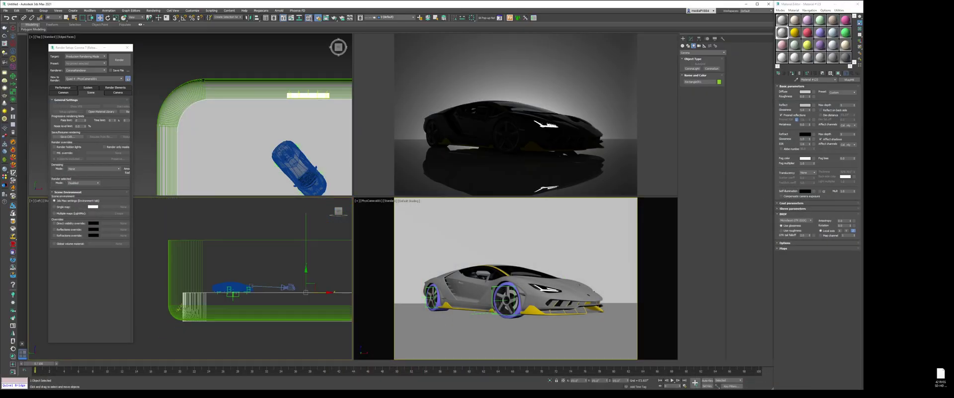
pyautogui.click(189, 260)
pyautogui.click(191, 261)
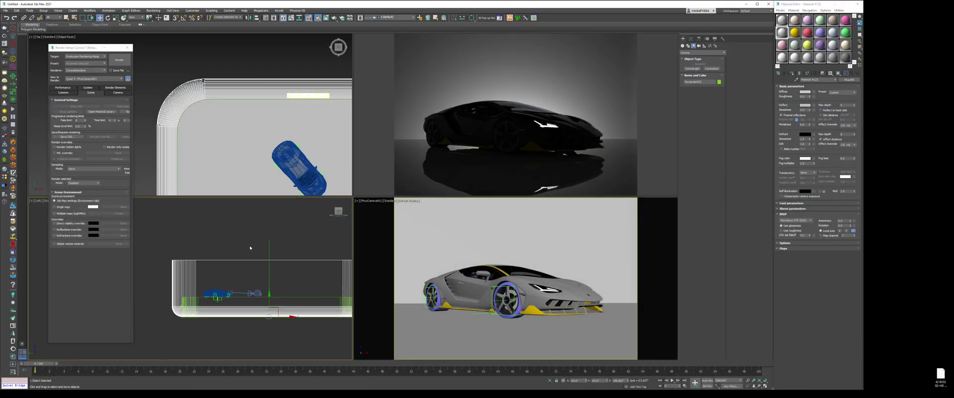
# - Refine the wall's section line with an extra vertex near its top and move the end vertex horizontally to form an overhanging lip
pyautogui.press('f')
pyautogui.press('z')
pyautogui.scroll(1, 172, 261)
pyautogui.scroll(-4, 170, 261)
pyautogui.click(146, 253)
pyautogui.scroll(3, 143, 253)
pyautogui.press('1')
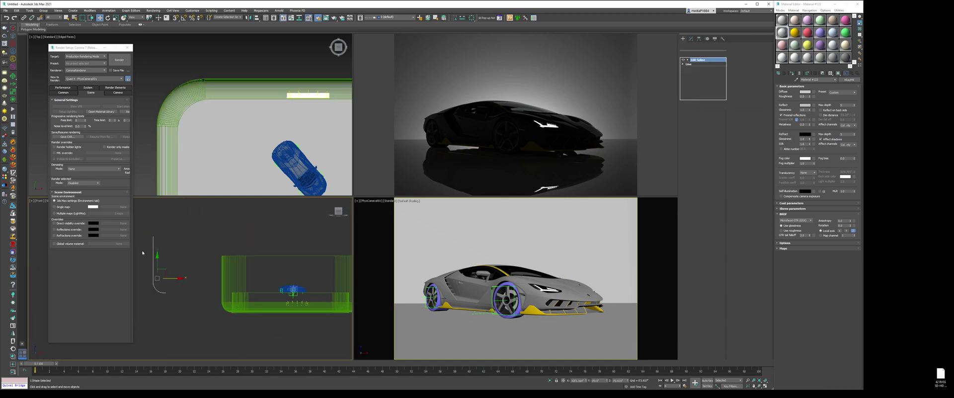
pyautogui.press('1')
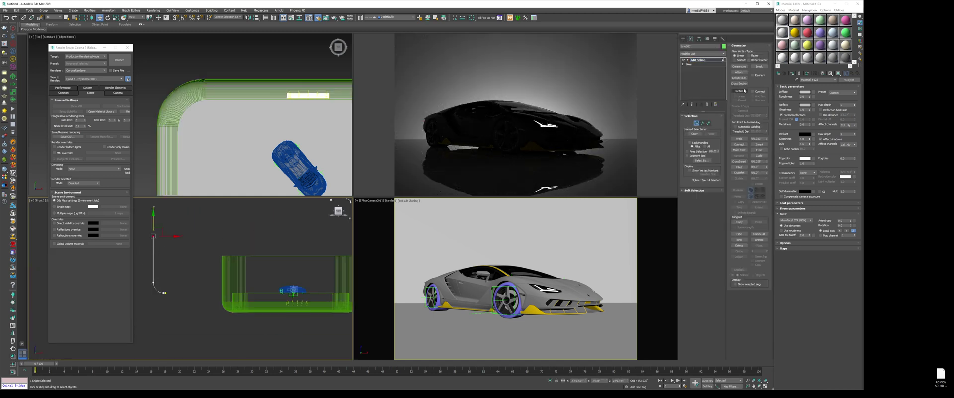
pyautogui.click(740, 91)
pyautogui.click(153, 238)
pyautogui.rightClick(153, 239)
pyautogui.moveTo(163, 235); pyautogui.dragTo(192, 236)
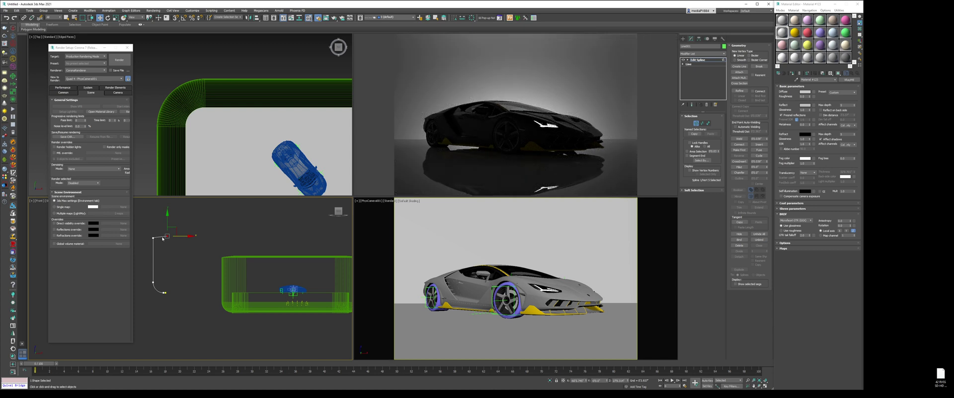
# - Delete the overhanging lip from the wall's section line and move its top vertex upward to make the surrounding wall taller
pyautogui.moveTo(173, 237); pyautogui.dragTo(183, 244)
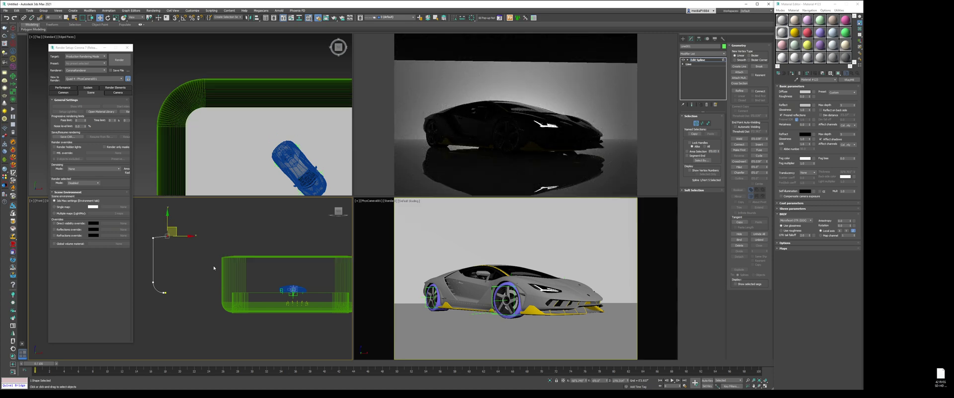
pyautogui.press('Delete')
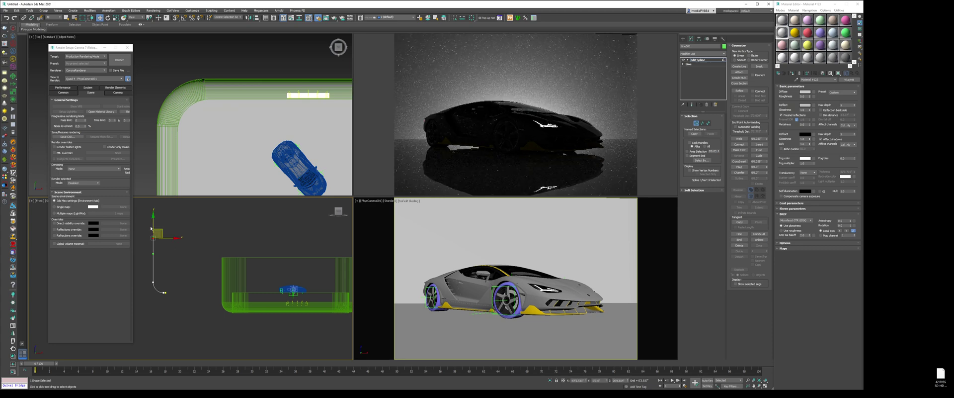
pyautogui.rightClick(149, 225)
pyautogui.click(162, 230)
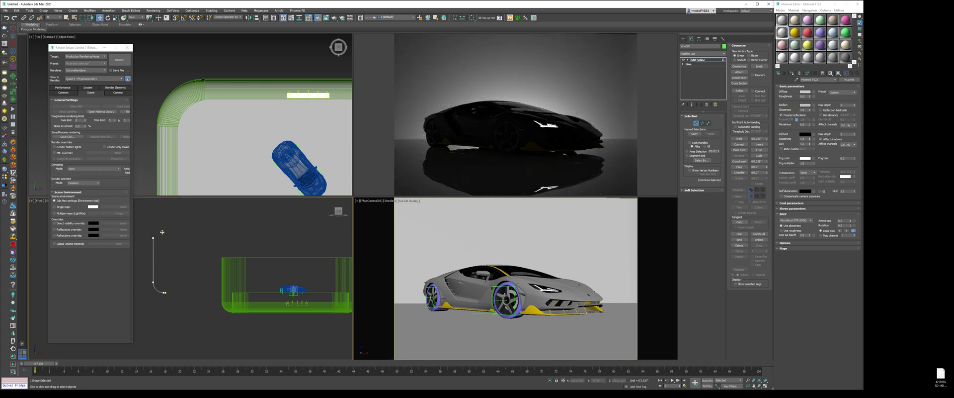
pyautogui.moveTo(163, 230); pyautogui.dragTo(156, 213)
pyautogui.press('1')
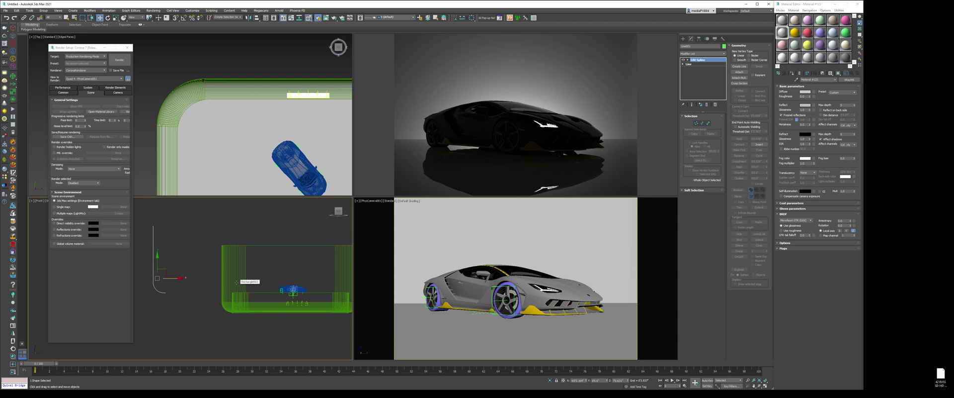
pyautogui.click(306, 336)
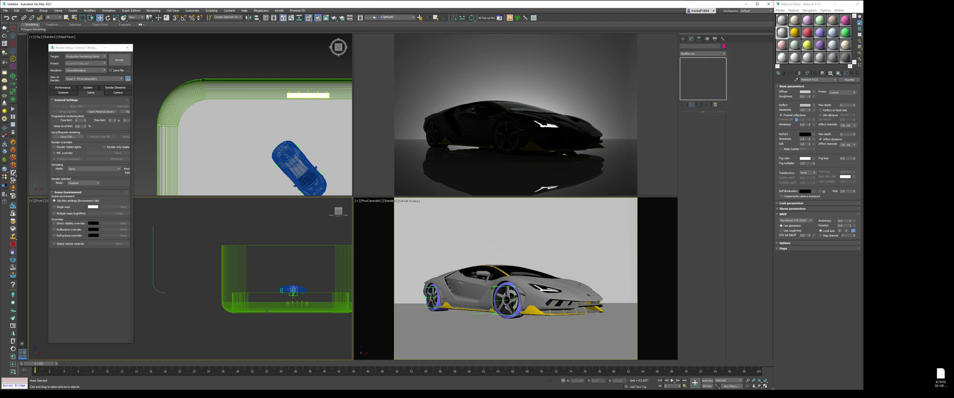
# - Increase the width of the surrounding wall's base rectangle so the enclosure becomes nearly square in the top view
pyautogui.scroll(-5, 194, 154)
pyautogui.moveTo(194, 154); pyautogui.dragTo(196, 69, button='middle')
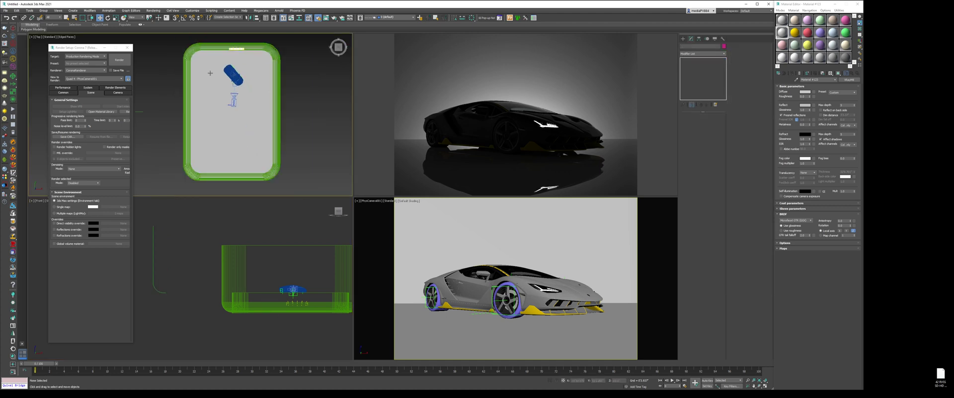
pyautogui.click(213, 78)
pyautogui.click(693, 63)
pyautogui.moveTo(718, 155); pyautogui.dragTo(717, 112)
pyautogui.click(226, 177)
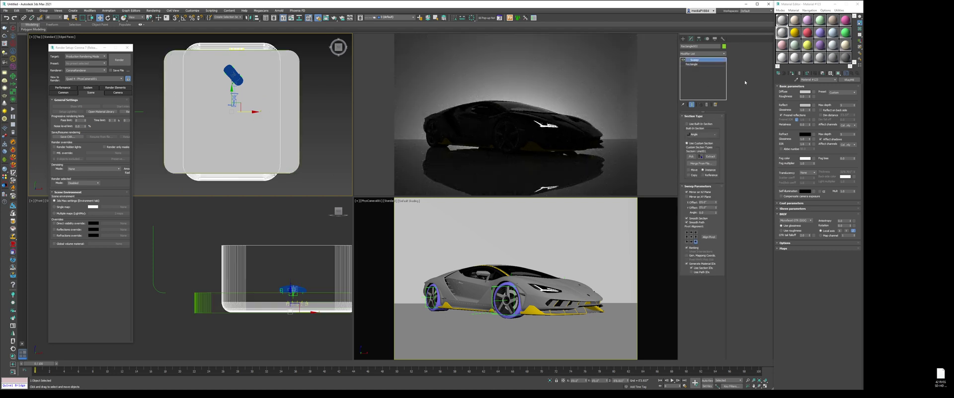
pyautogui.click(693, 65)
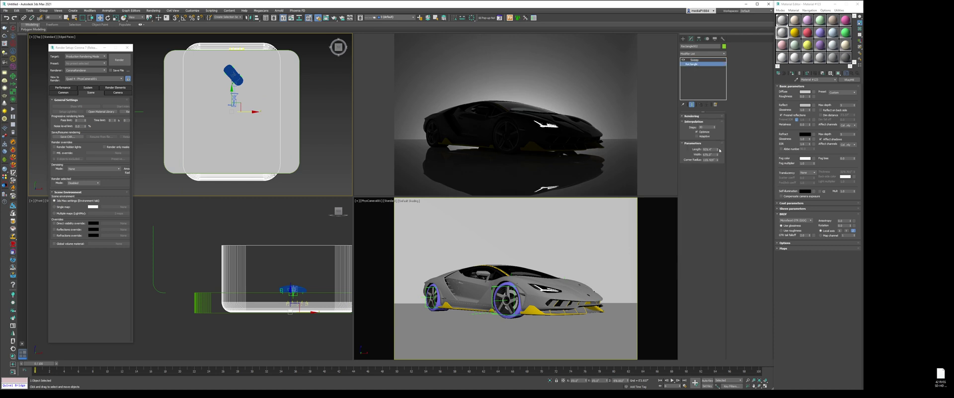
pyautogui.moveTo(718, 155); pyautogui.dragTo(715, 143)
pyautogui.click(329, 86)
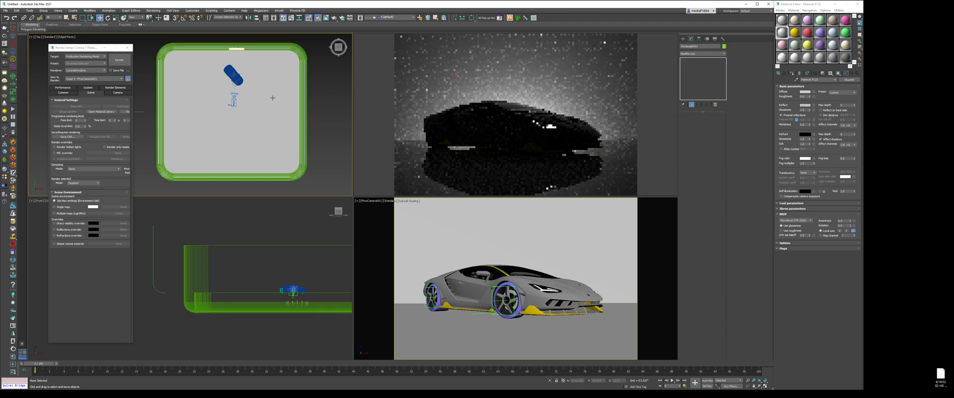
# - Switch the front view to perspective and examine the widened enclosure around the car from above
pyautogui.click(224, 270)
pyautogui.press('p')
pyautogui.moveTo(265, 285)
pyautogui.keyDown('alt'); pyautogui.mouseDown(button='middle')
pyautogui.moveTo(221, 297)
pyautogui.moveTo(253, 279)
pyautogui.mouseUp(button='middle'); pyautogui.keyUp('alt')
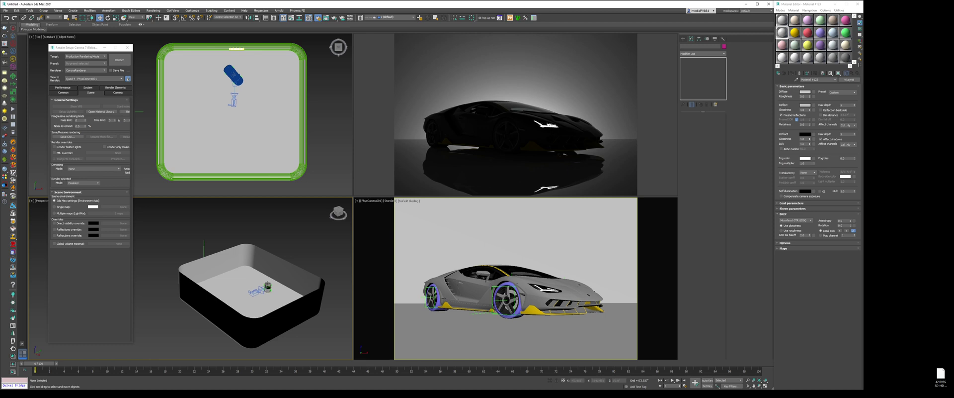
pyautogui.keyDown('alt'); pyautogui.moveTo(300, 313); pyautogui.dragTo(260, 268, button='middle'); pyautogui.keyUp('alt')
pyautogui.scroll(3, 315, 289)
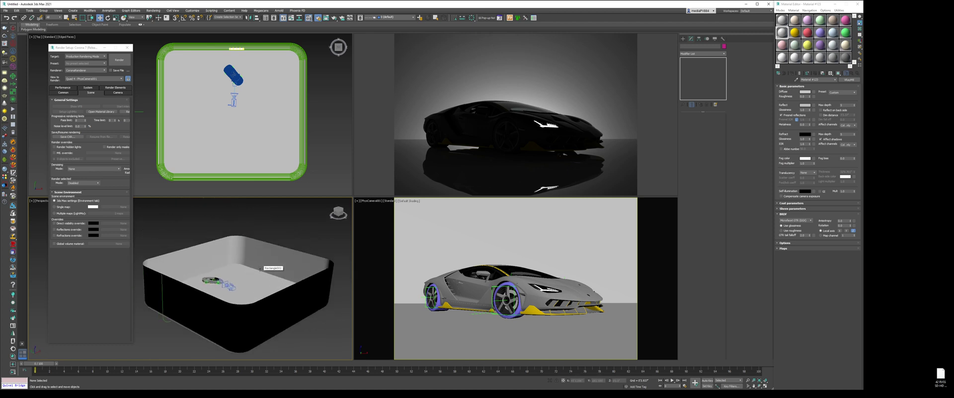